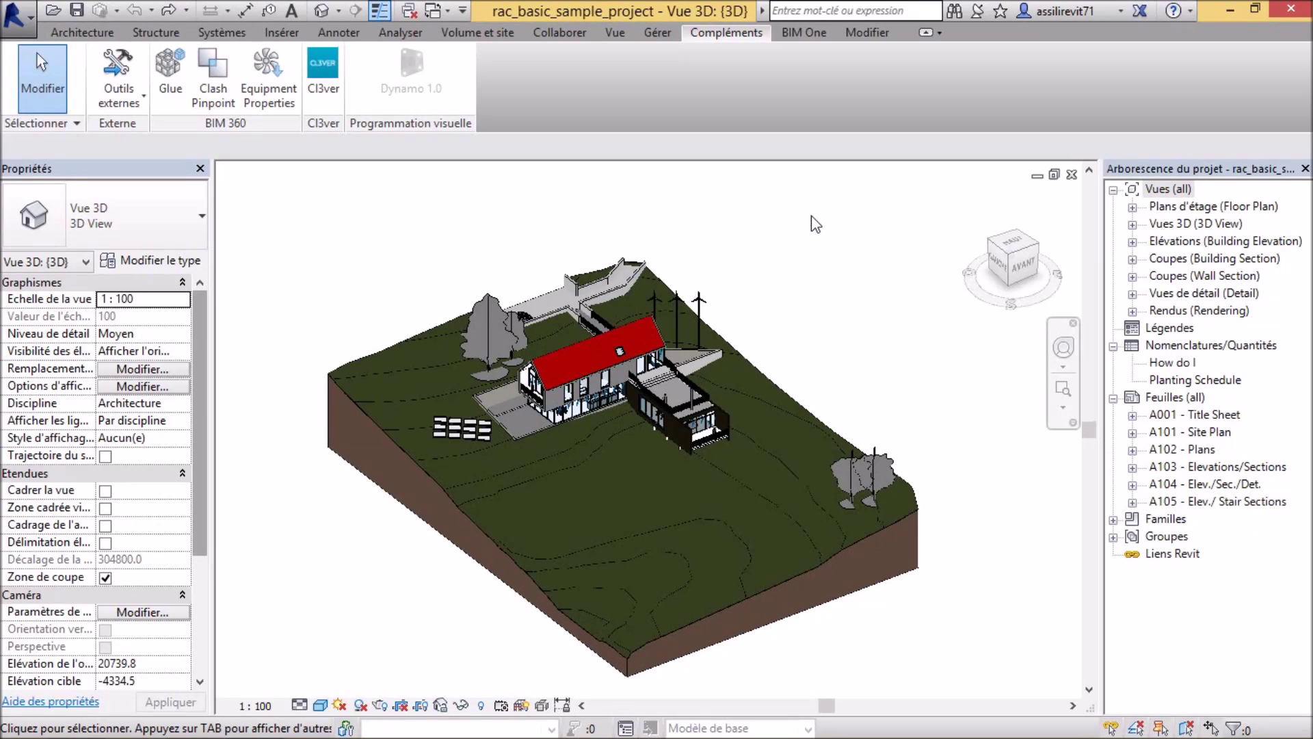
Step: Open the Paramètres du projet dialog from the Gérer tab
middle_click_drag(831, 294, 841, 291)
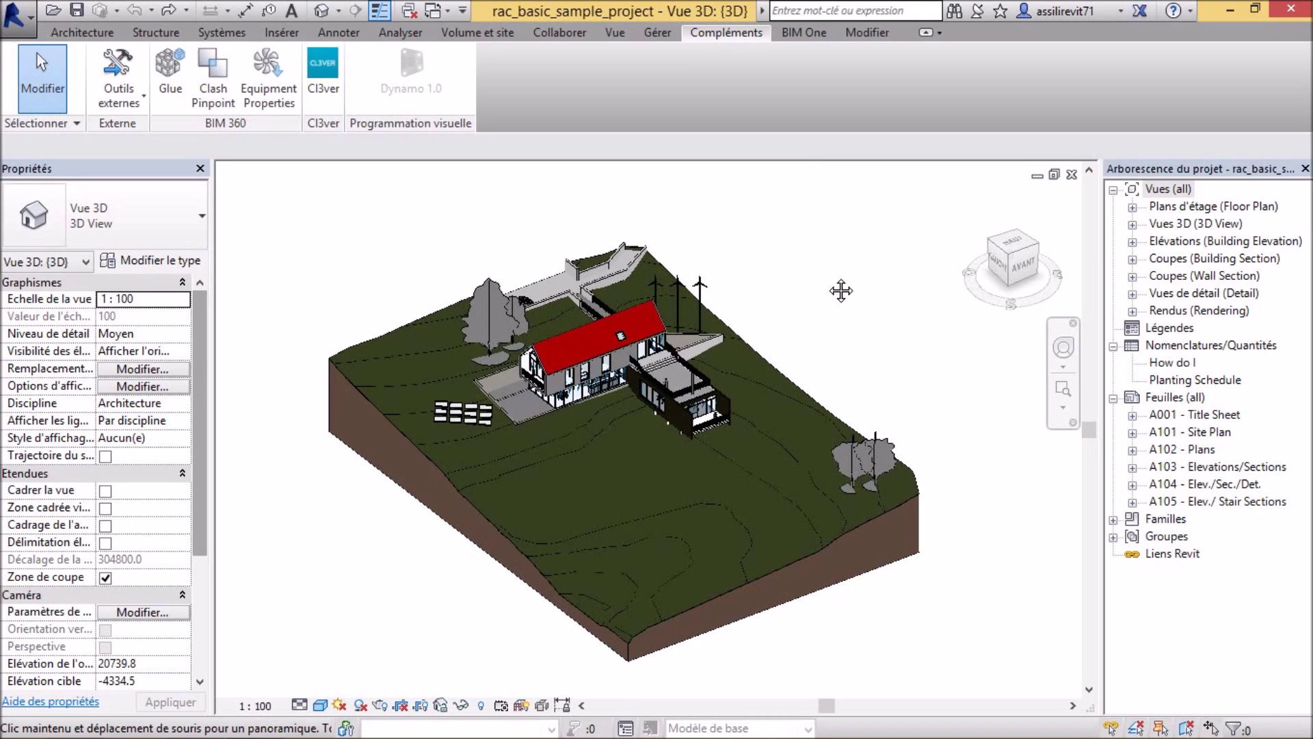
left_click(660, 33)
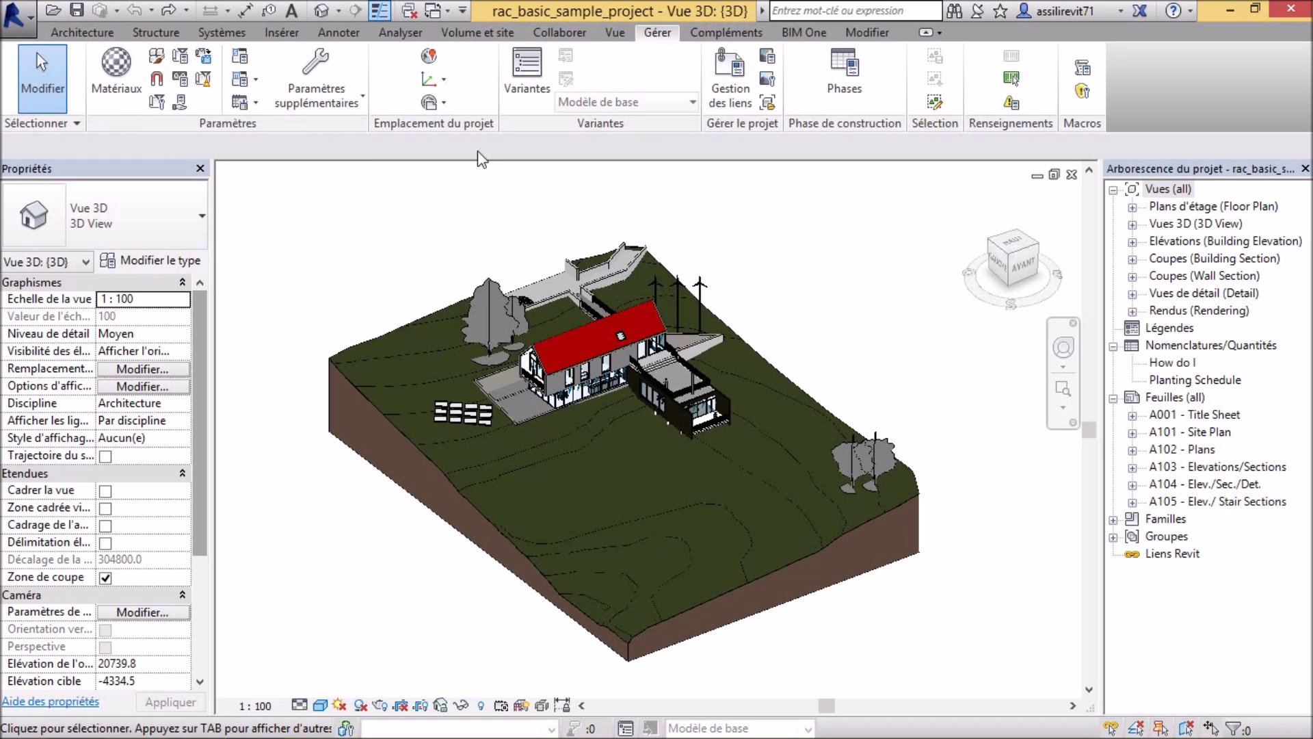
left_click(180, 56)
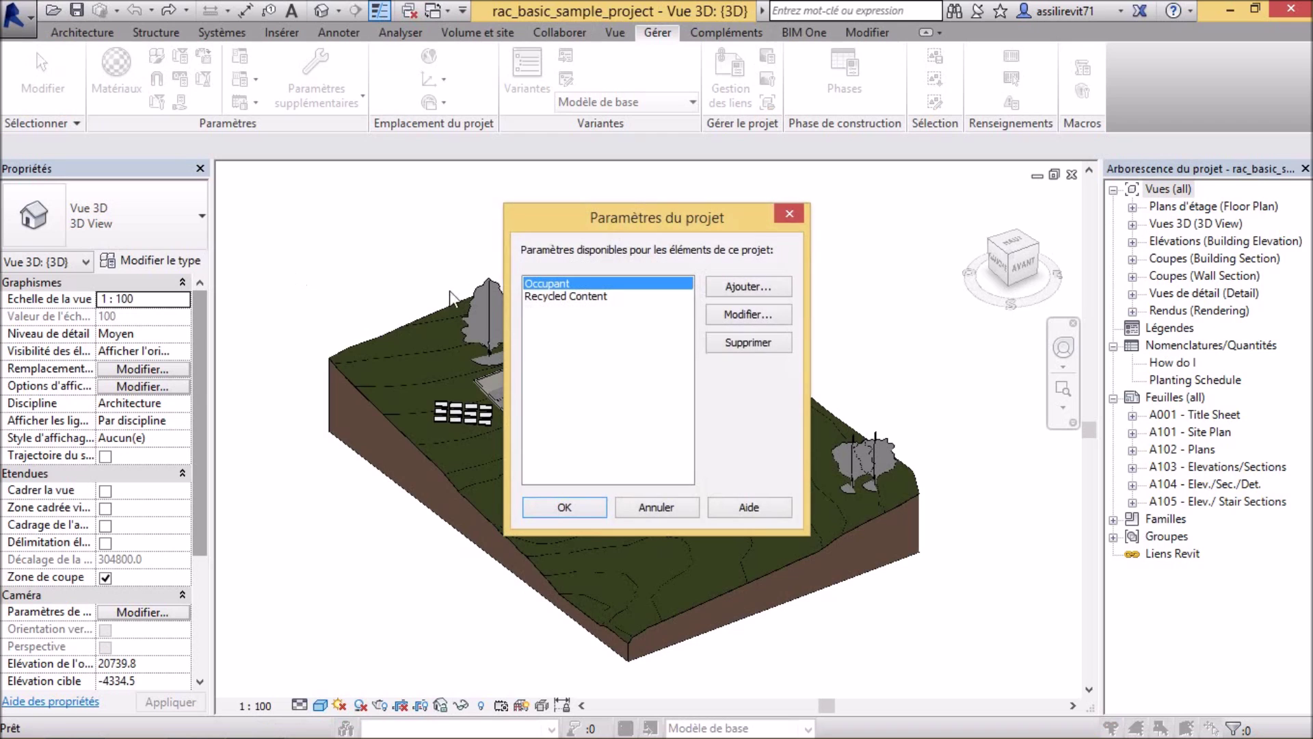
Step: Add project parameter 'element ID', type Nombre, grouped under Autre, for all categories
left_click(749, 286)
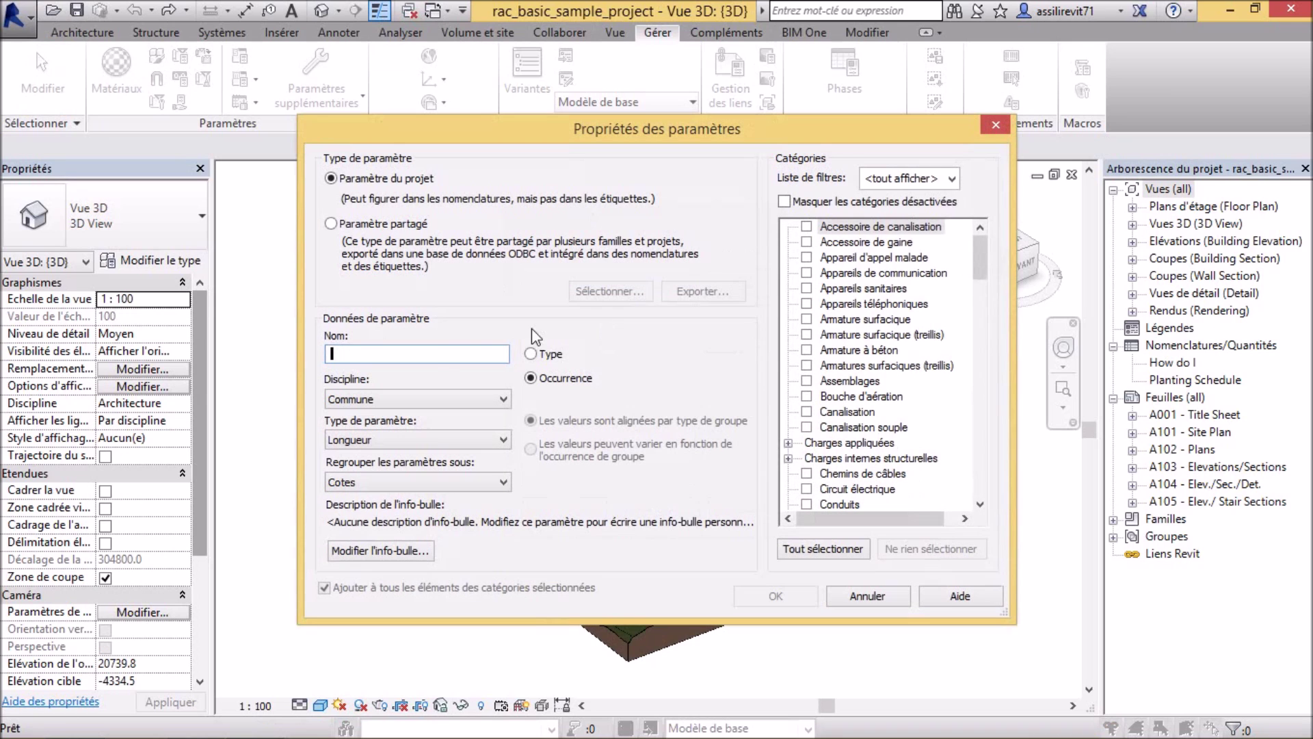
type("element ID")
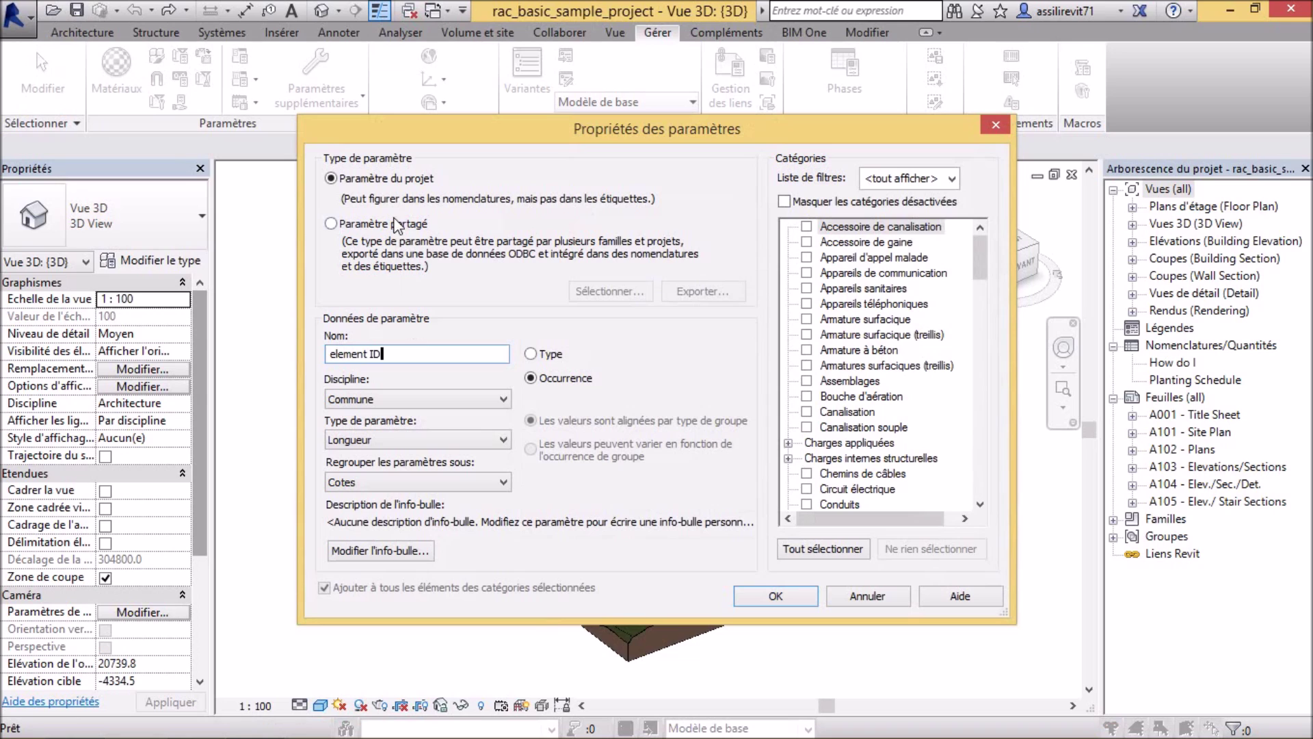
left_click(802, 550)
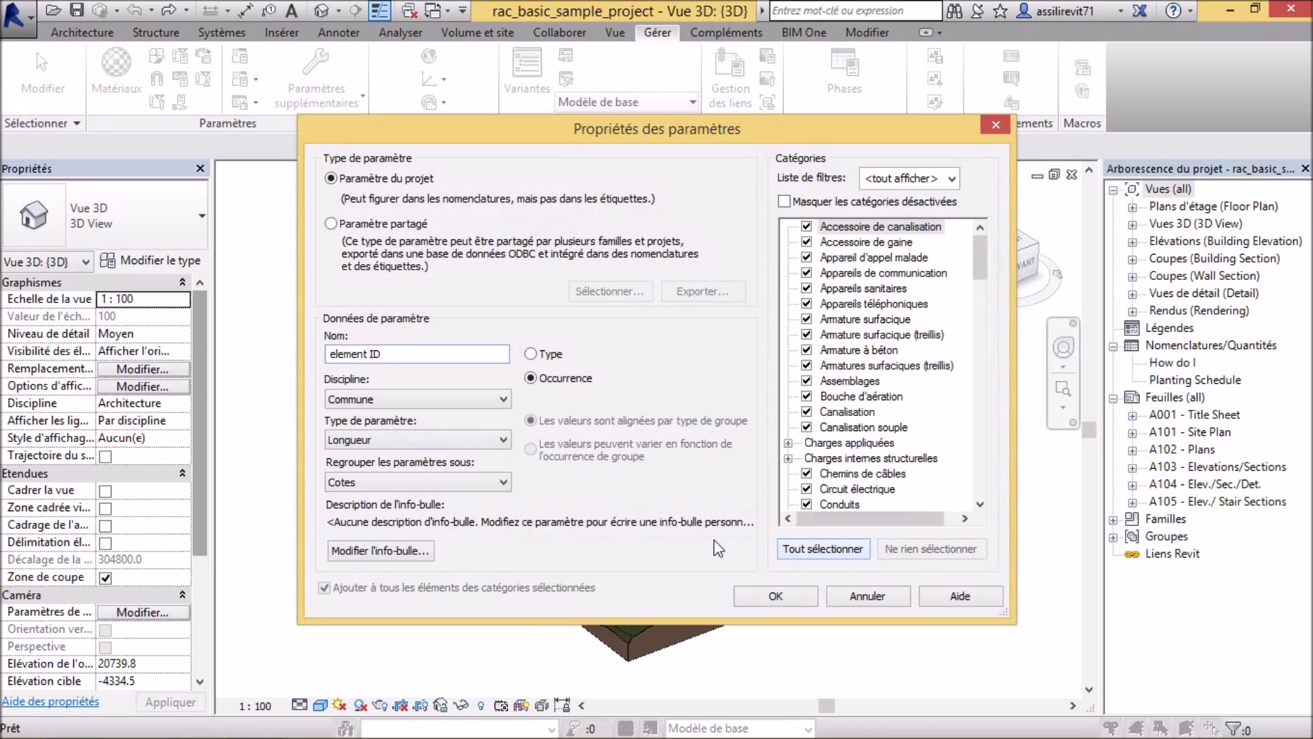
left_click(379, 438)
left_click(362, 482)
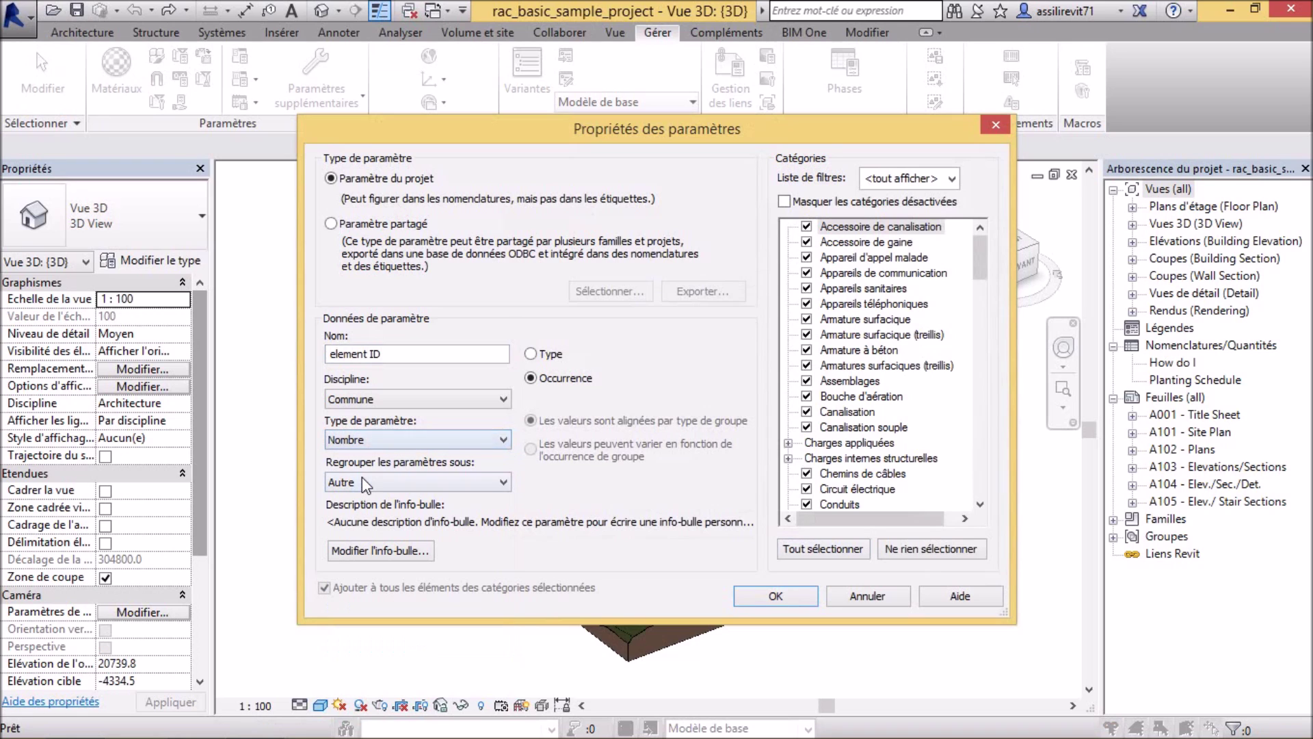
left_click(372, 477)
left_click(776, 596)
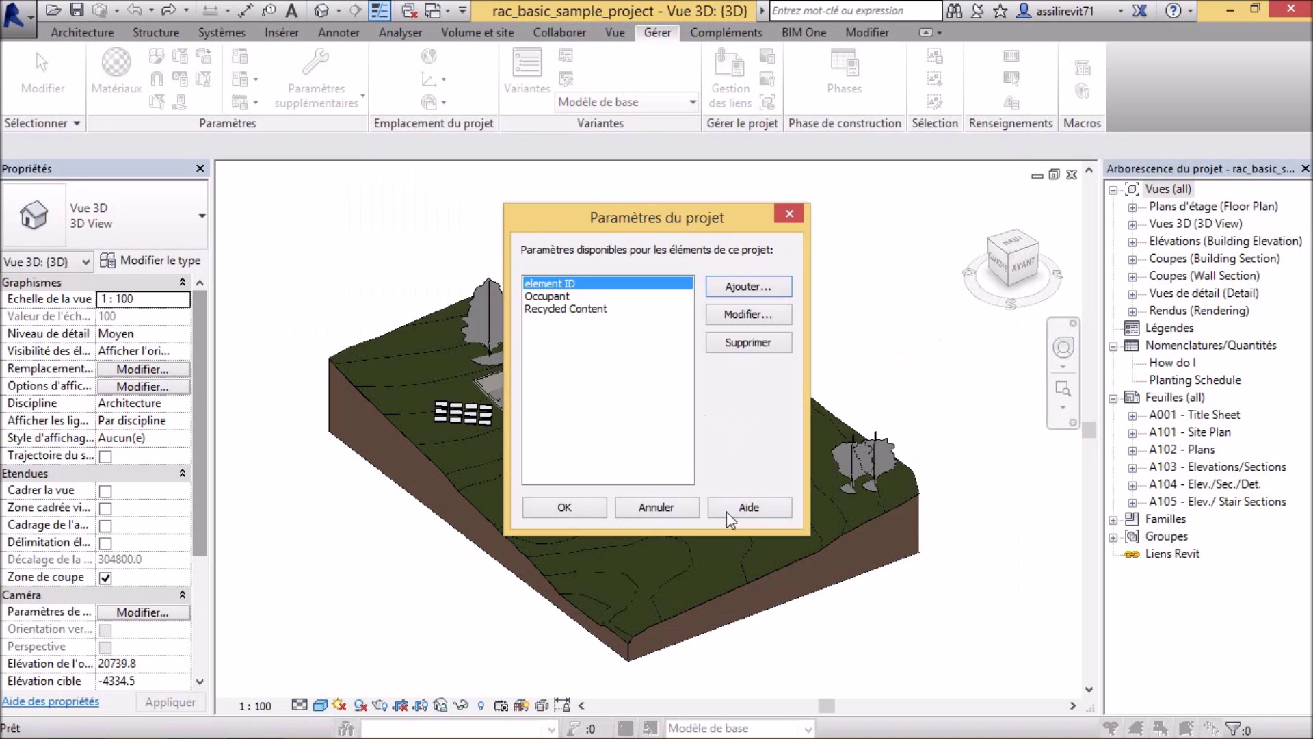
left_click(583, 507)
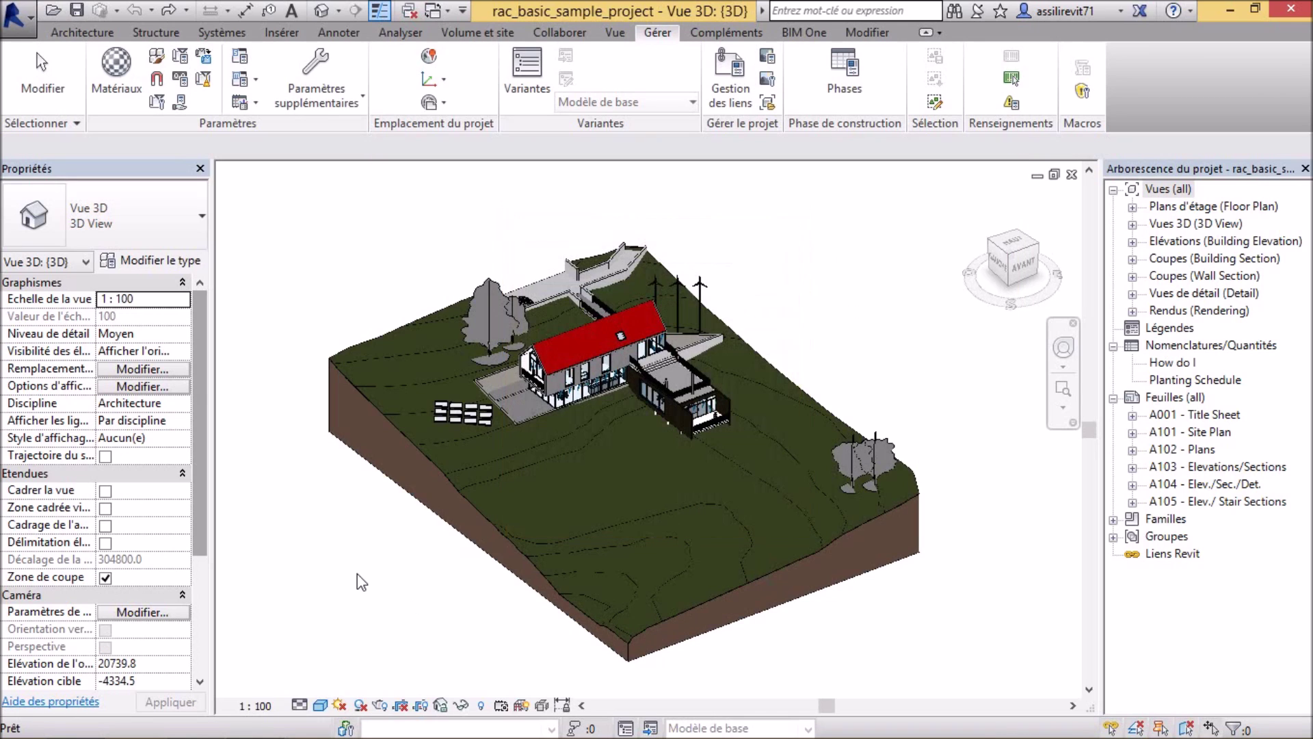
left_click(372, 546)
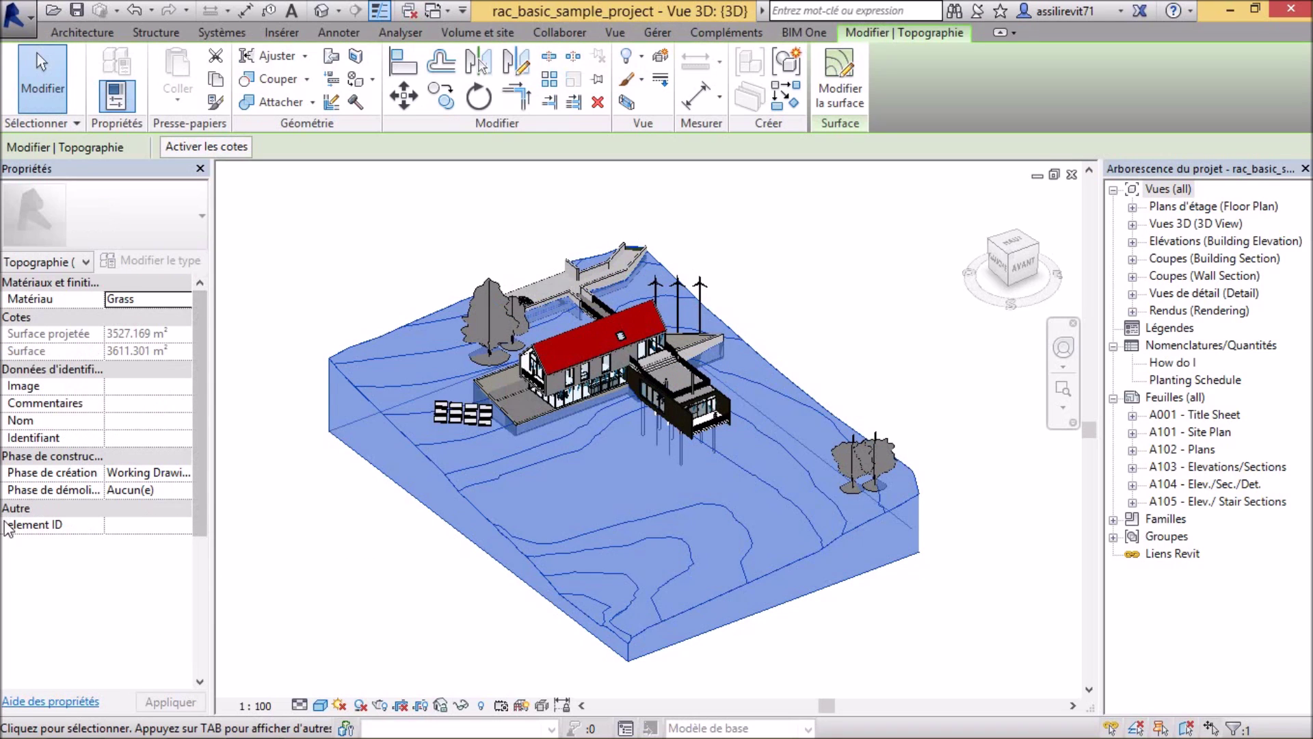
left_click(315, 562)
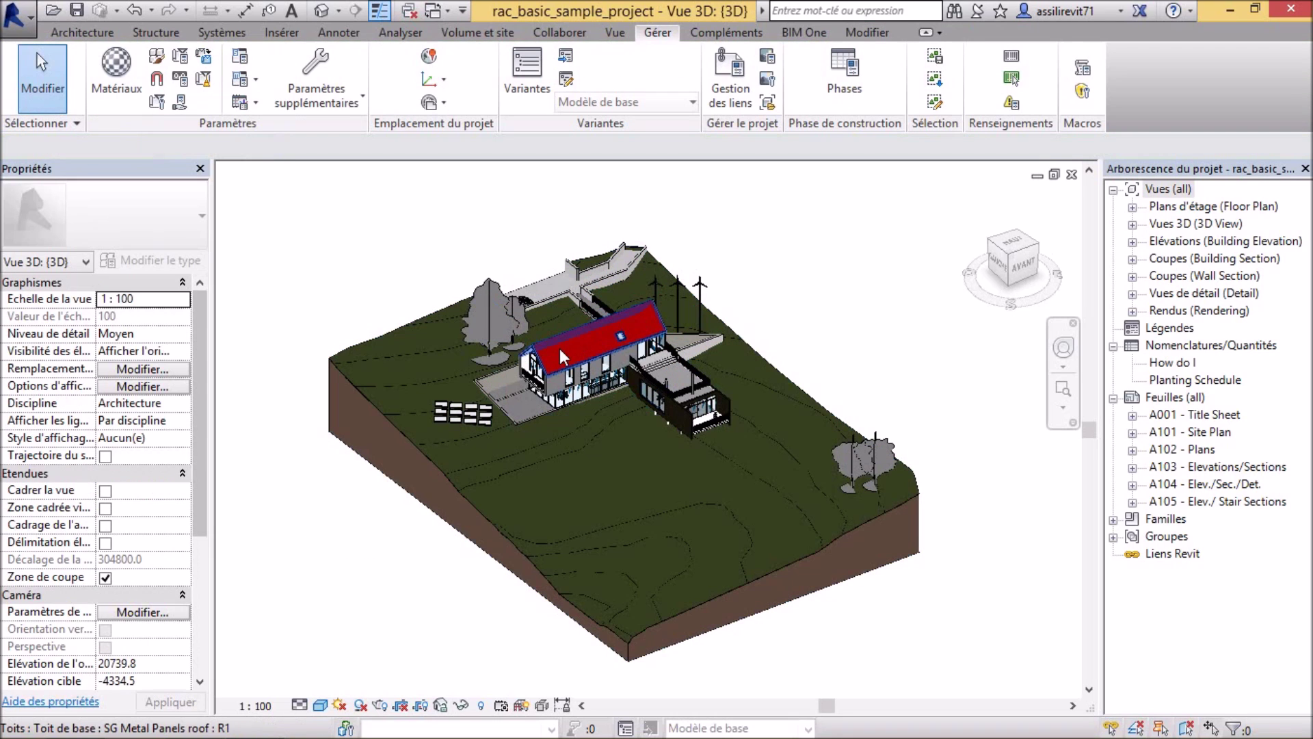
left_click(375, 584)
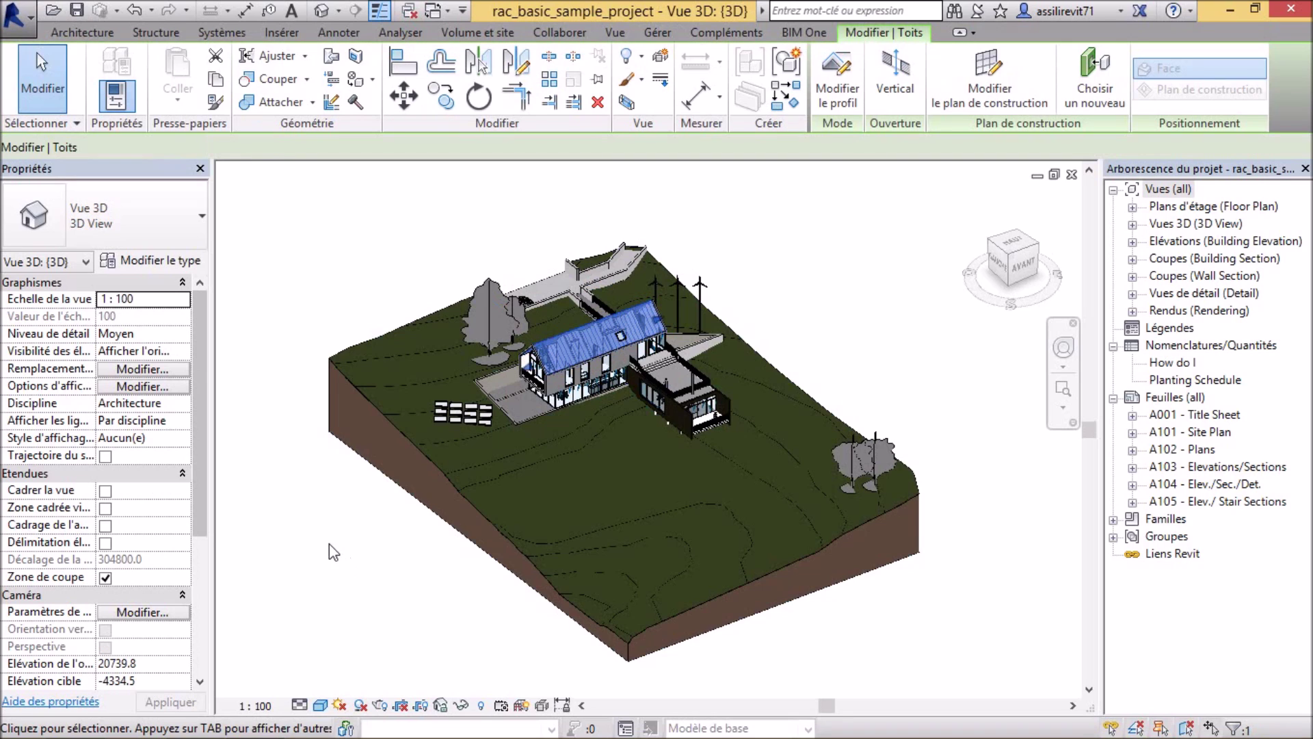
scroll(197, 490, "down", 1)
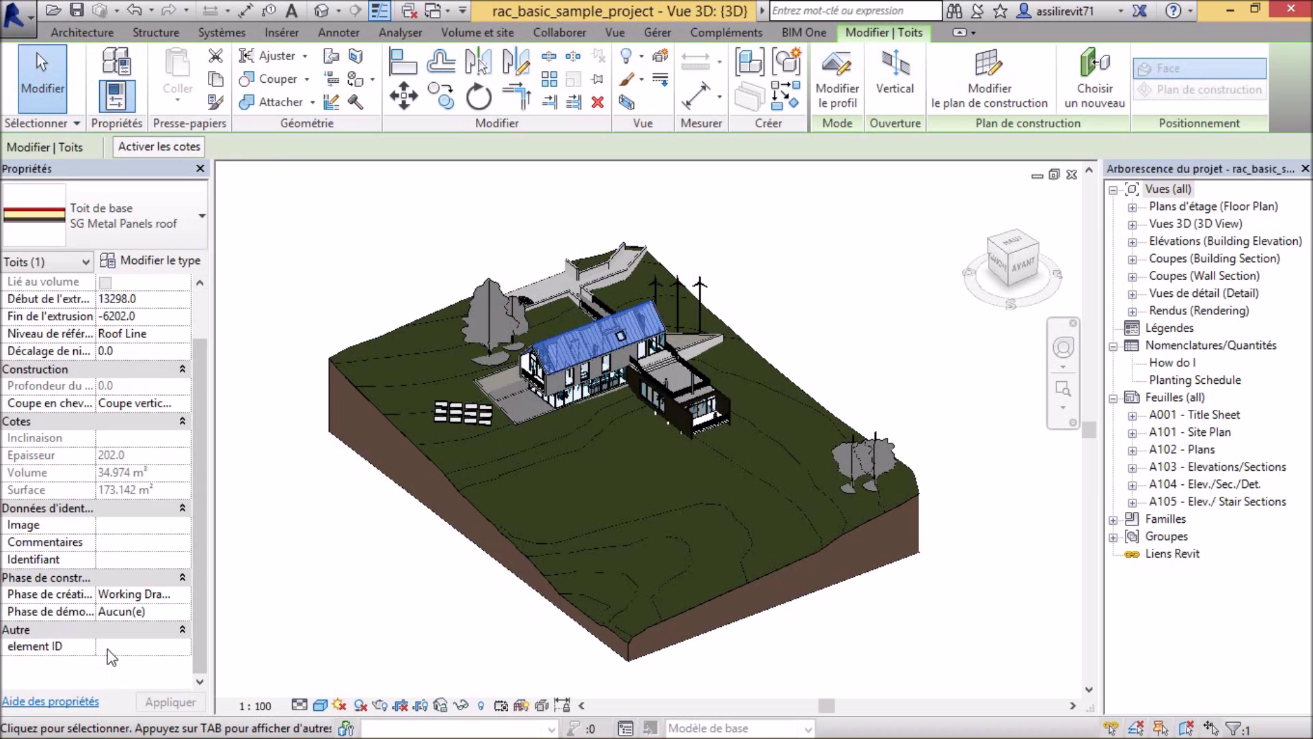
left_click(347, 580)
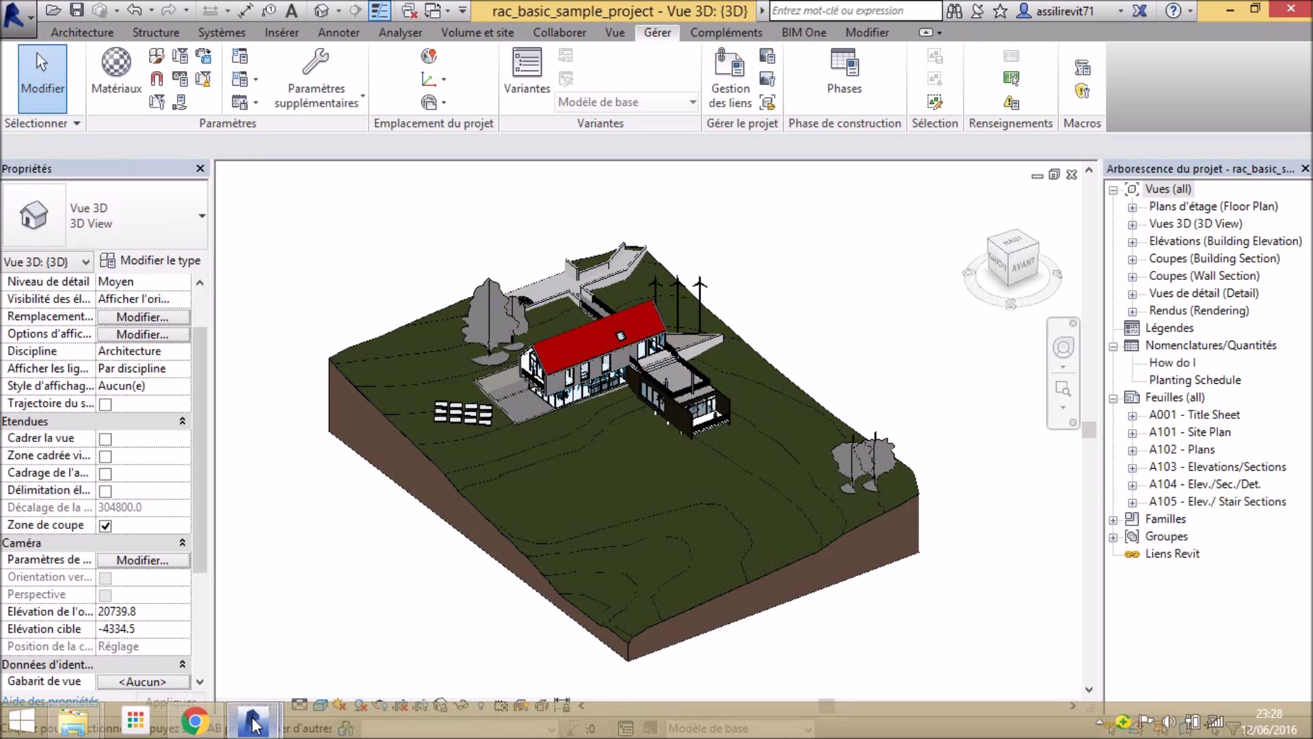
left_click(311, 588)
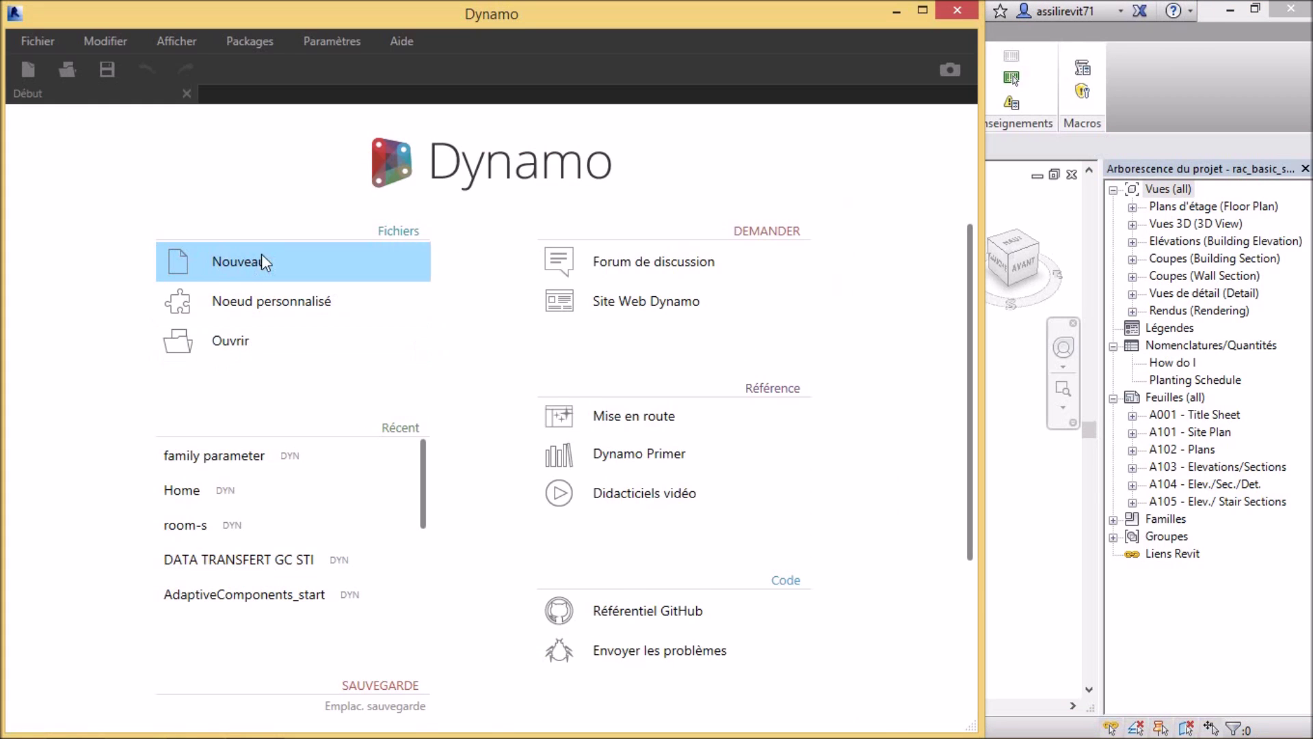
Step: Start a new Dynamo graph and place an Element Types node
left_click(261, 253)
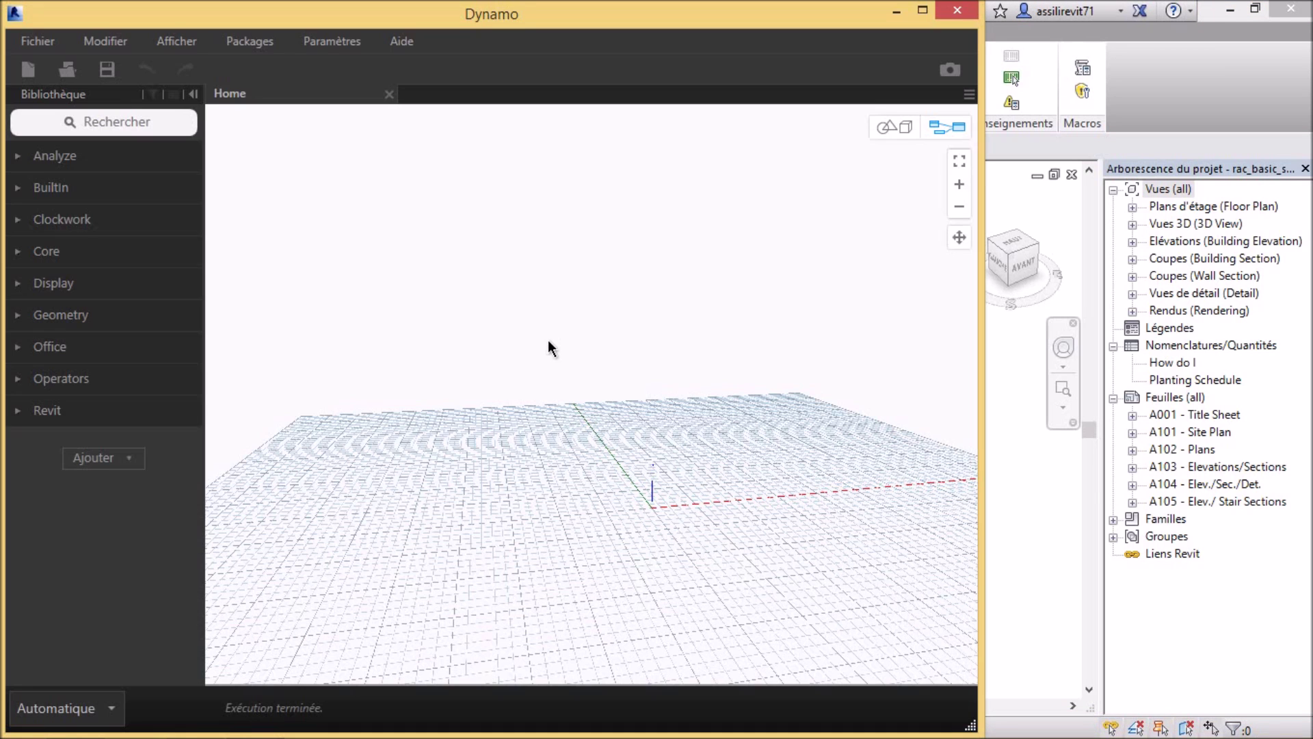
right_click(420, 250)
type("e")
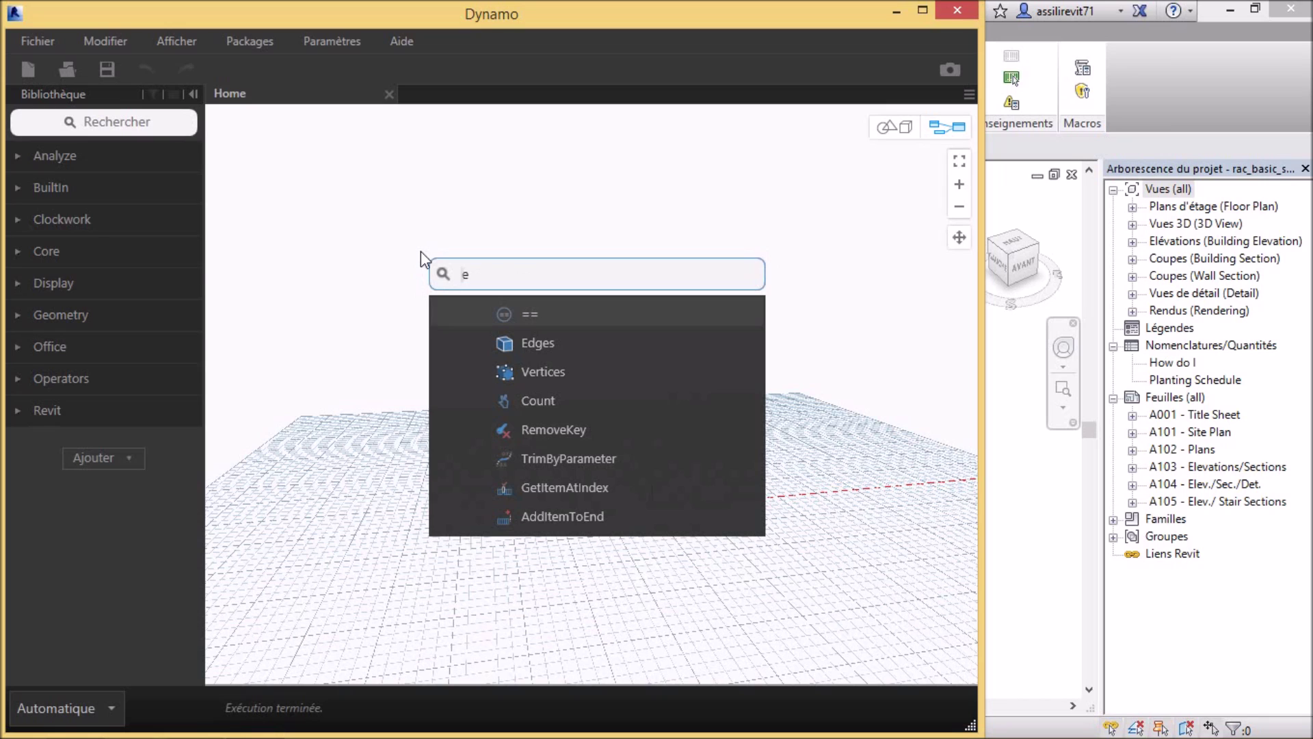
type("lement typ")
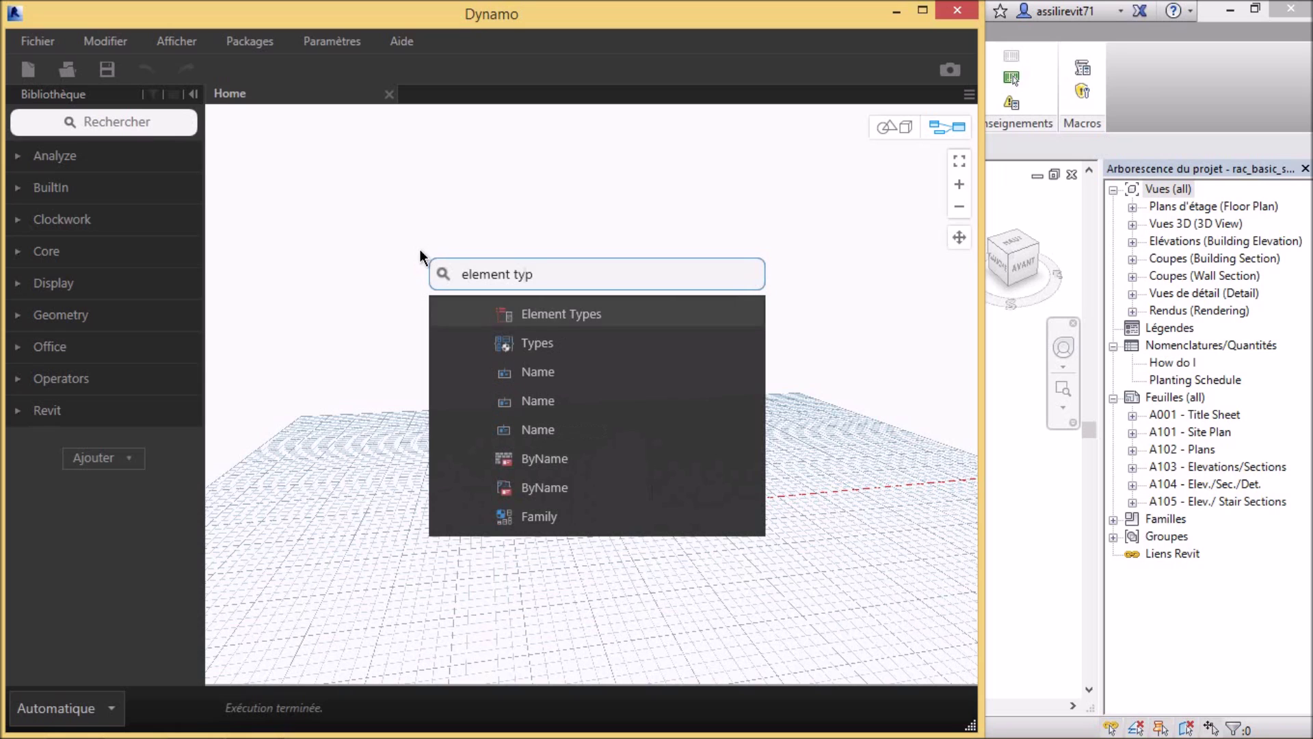
type("e")
left_click(589, 323)
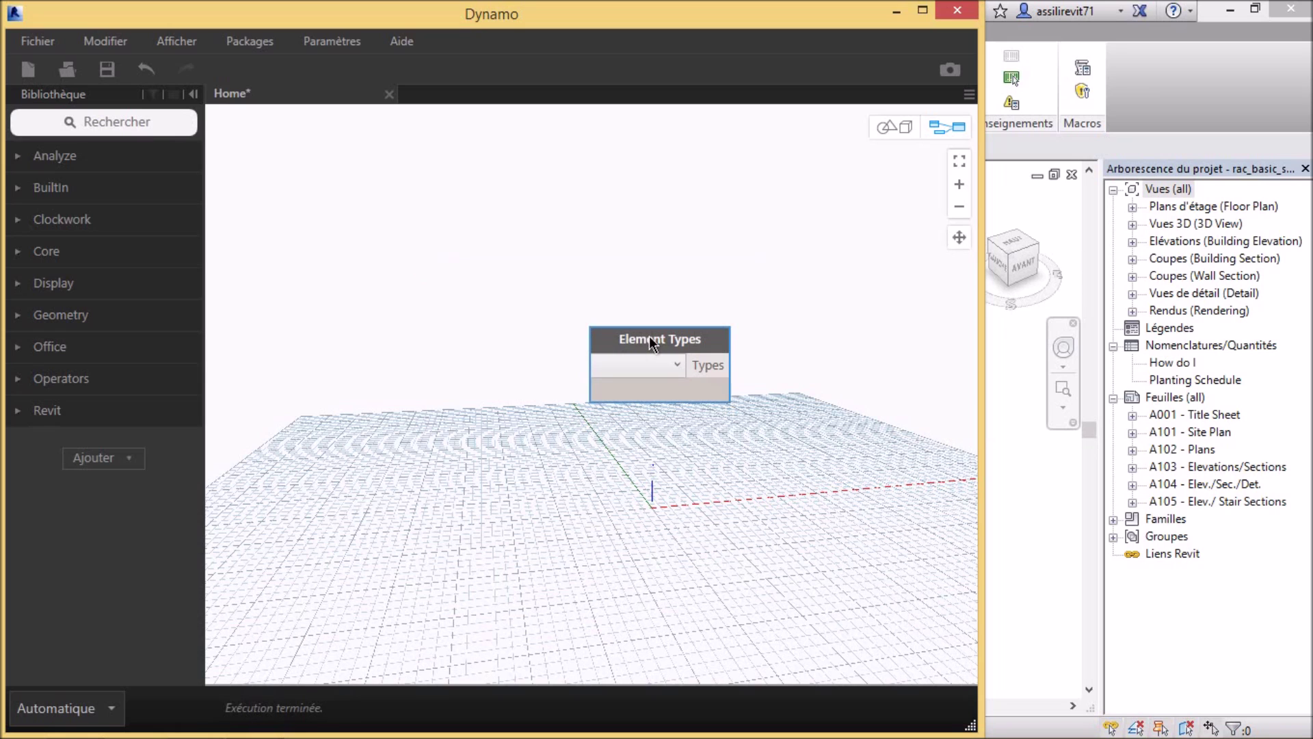
Step: Add All Elements of Type, set execution to Manuel, and wire Types into its element type input
right_click(483, 268)
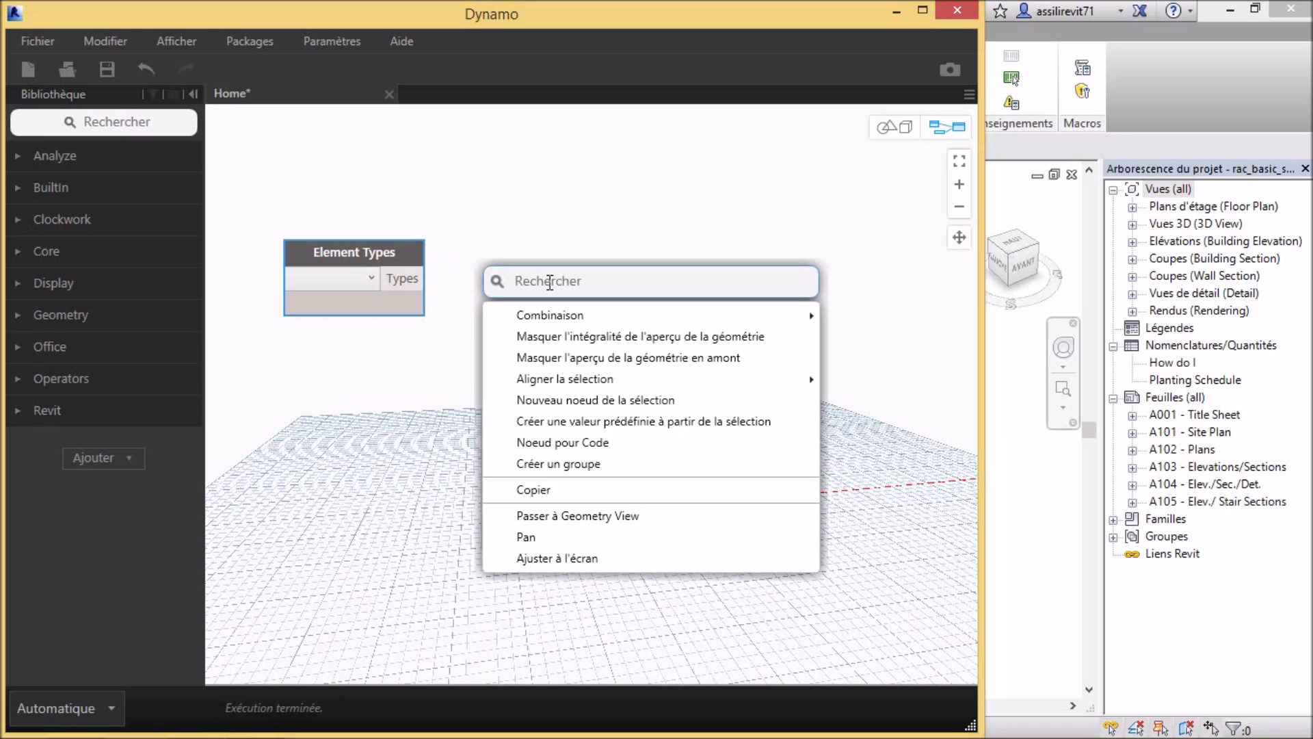
type("all e")
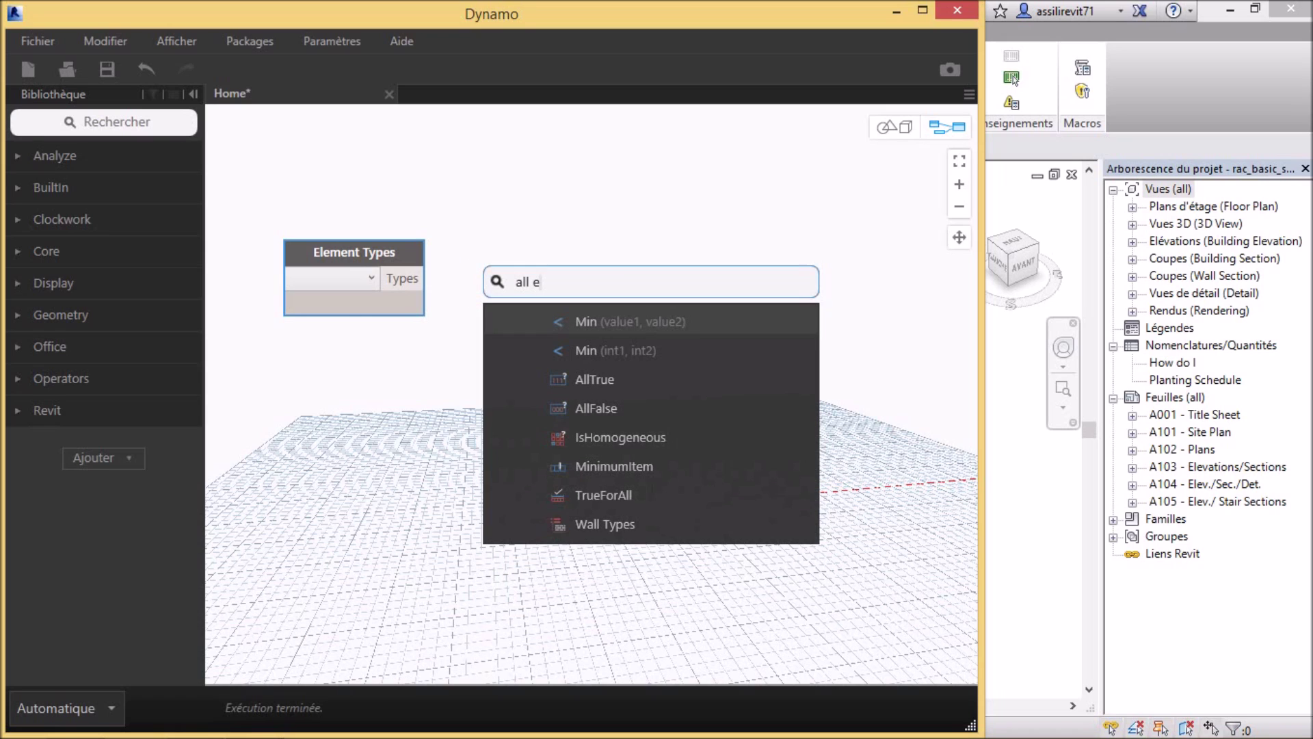
type("lement")
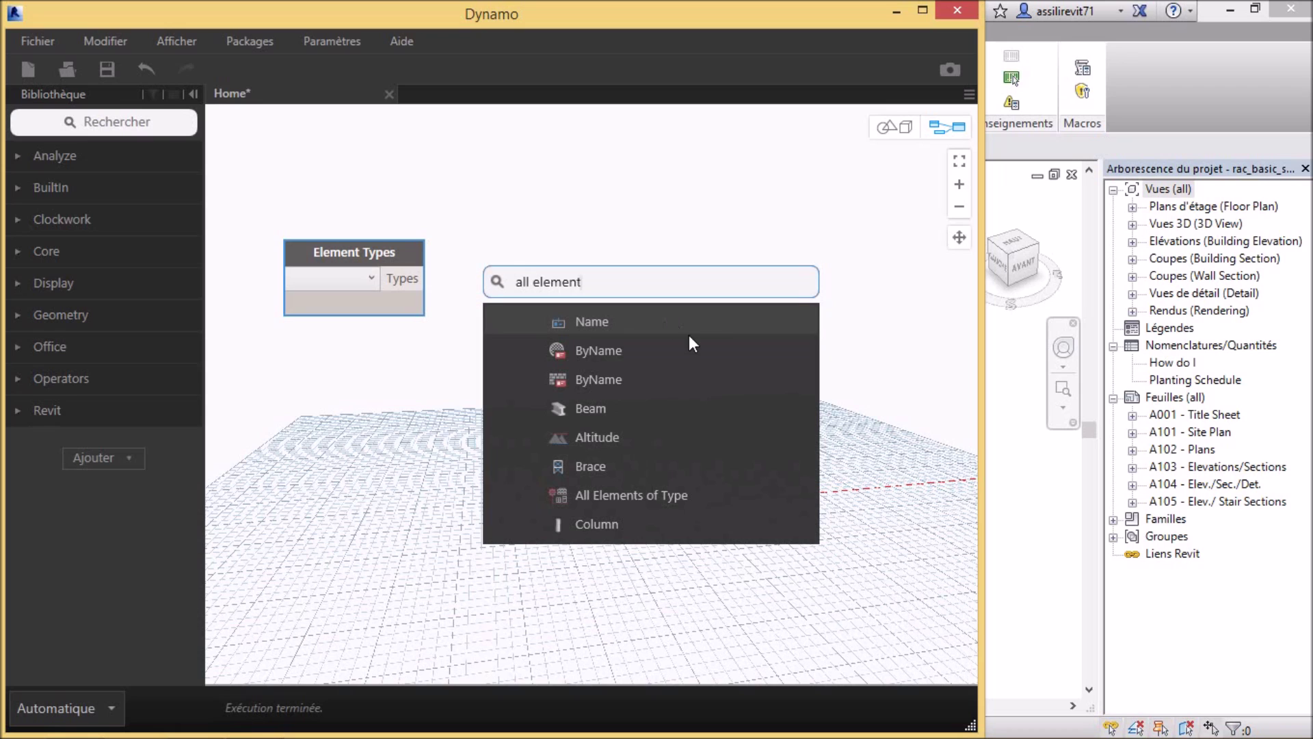
left_click(623, 495)
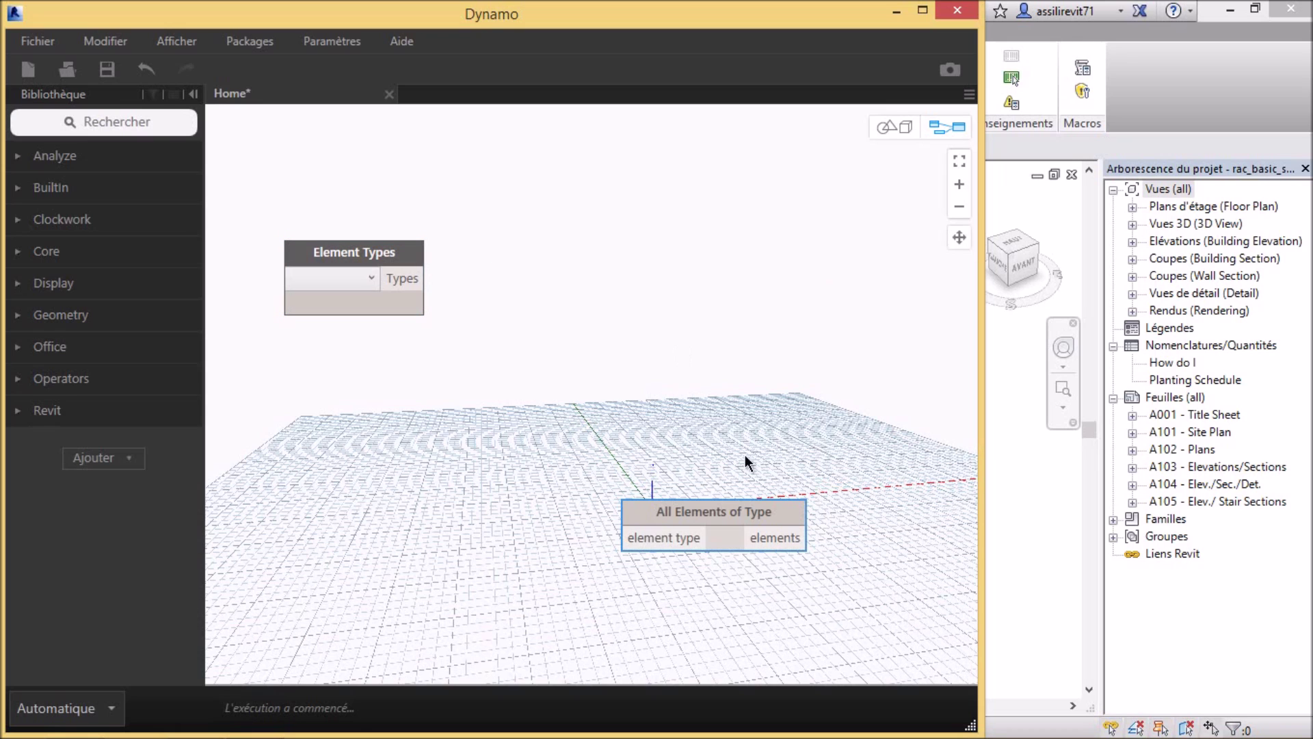
left_click_drag(704, 504, 572, 253)
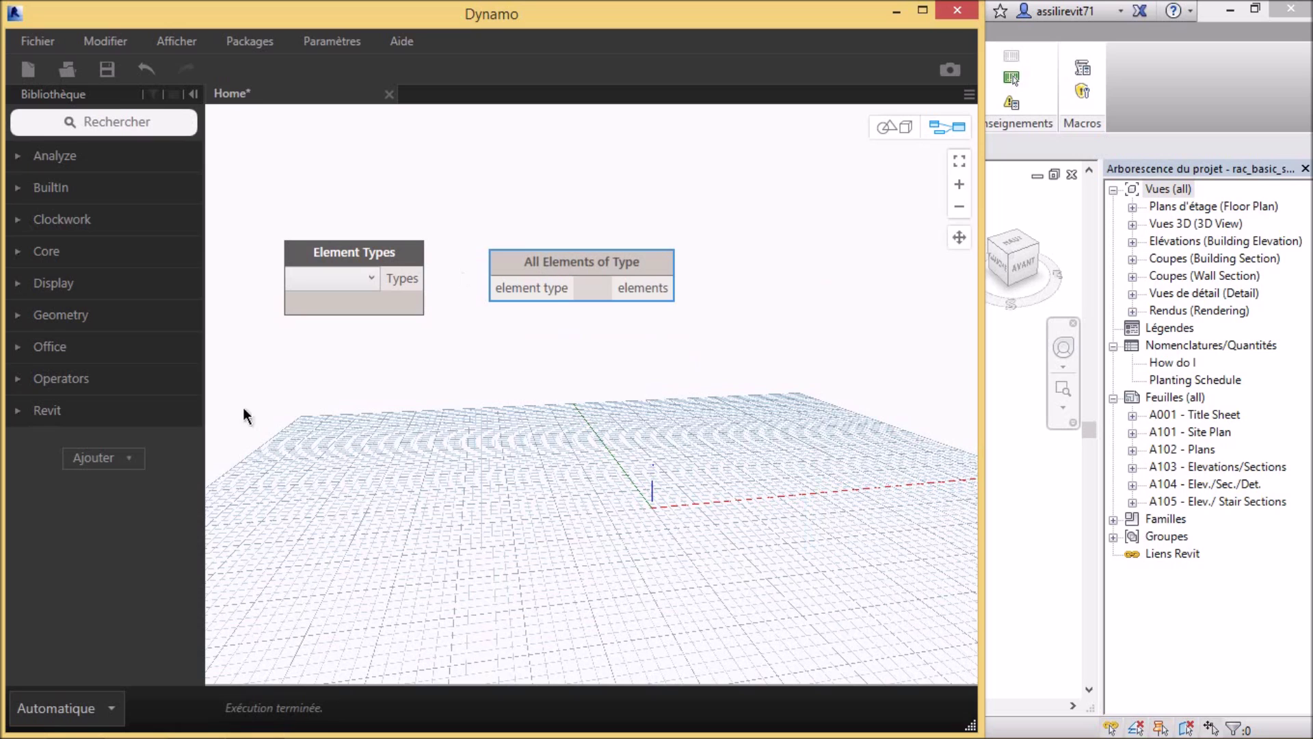
left_click(107, 710)
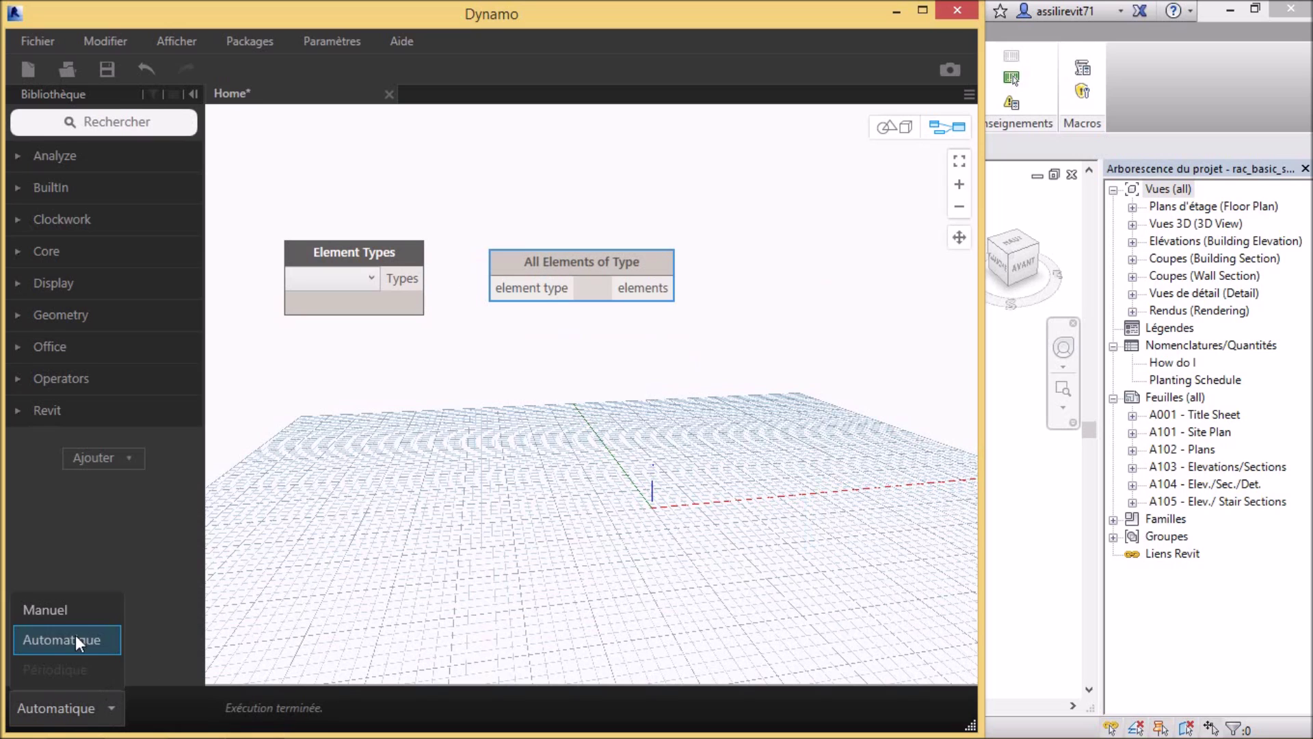
key("Return")
mouse_move(422, 279)
left_mouse_down()
mouse_move(536, 287)
mouse_move(583, 240)
left_mouse_up()
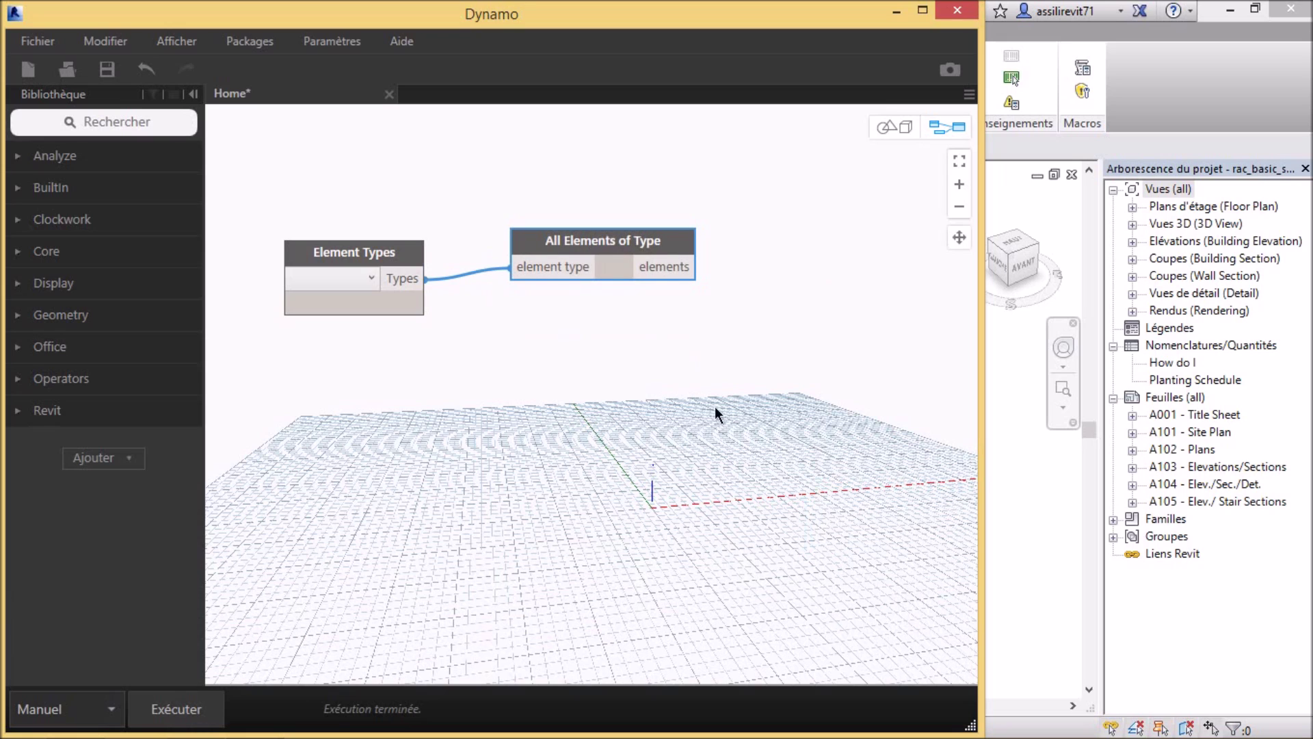
right_click(732, 355)
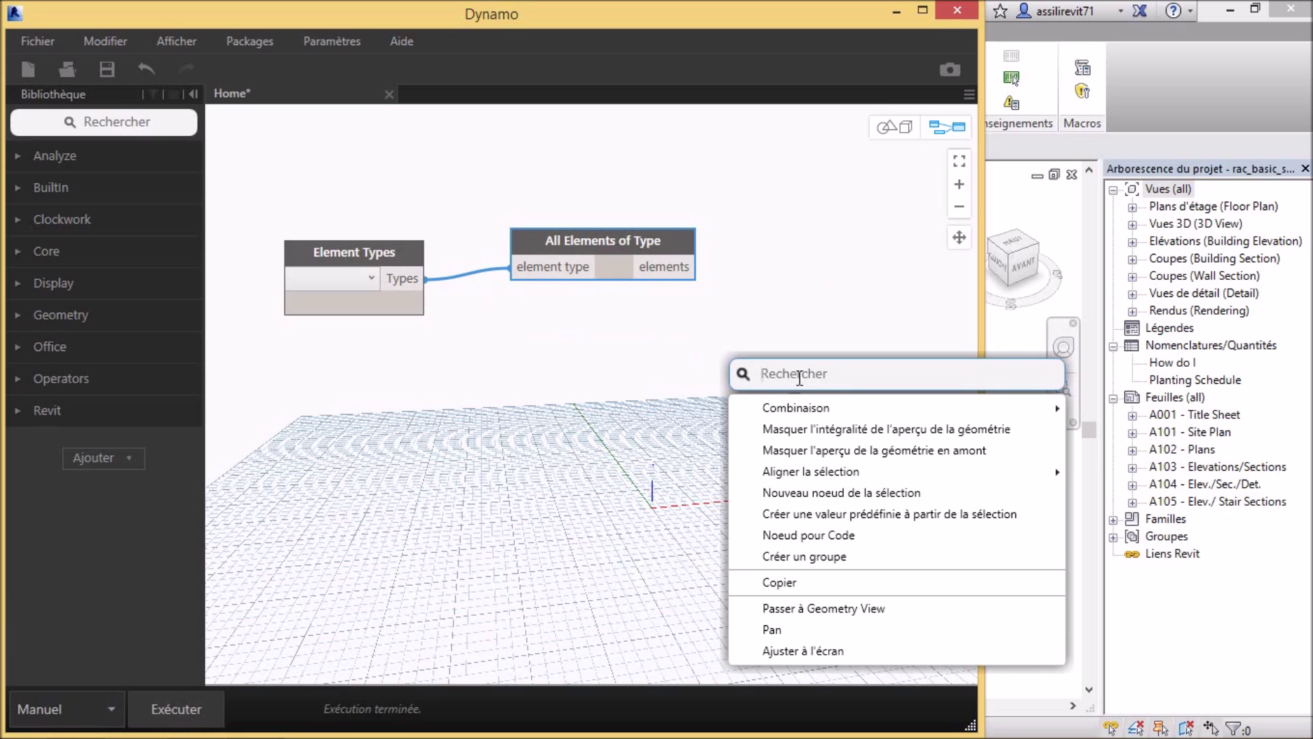
Step: Add an Element.SetParameterByName node and arrange the three nodes in a row
type("set param")
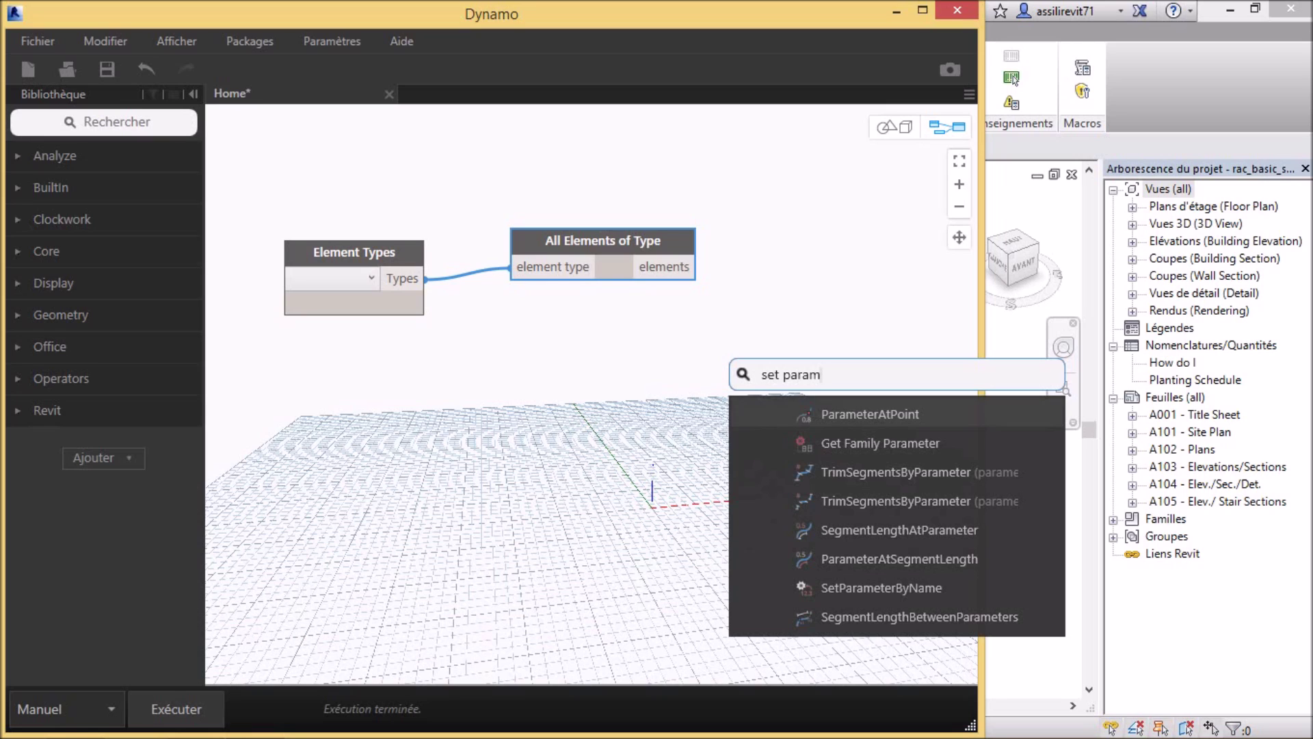
type("eter by name")
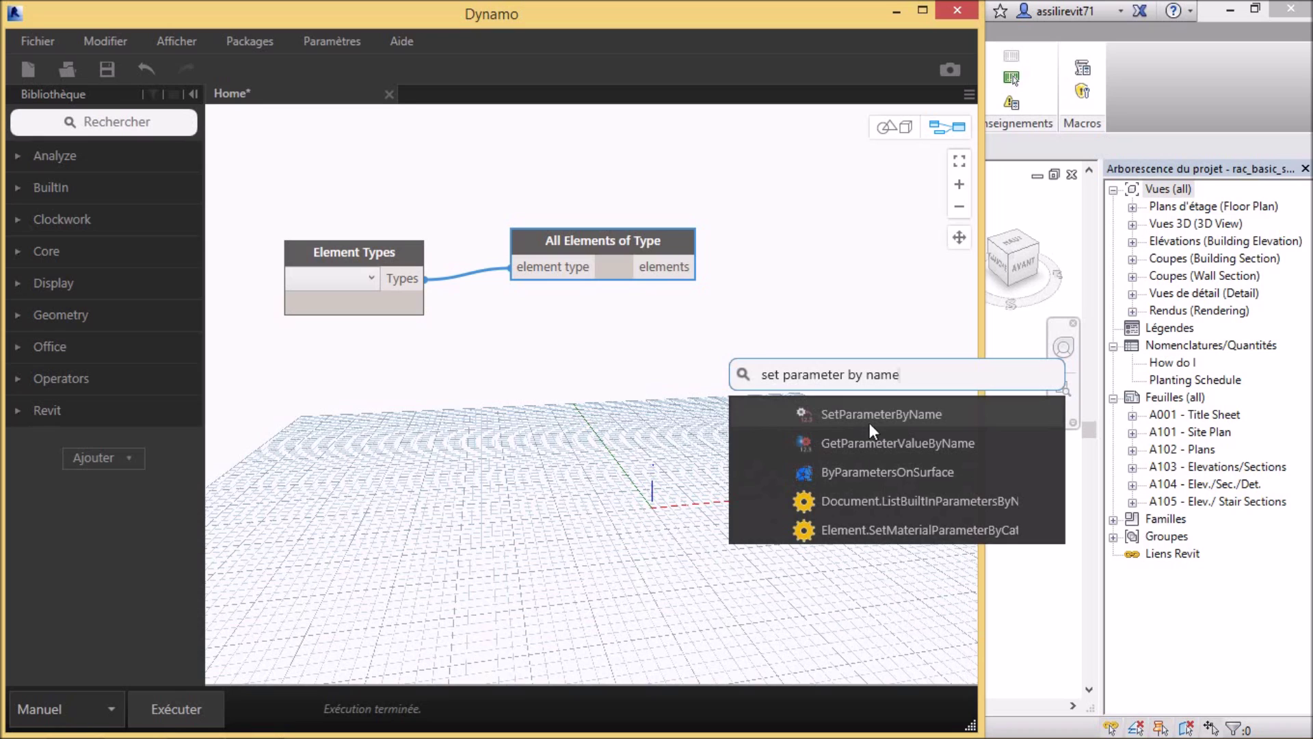
left_click(870, 419)
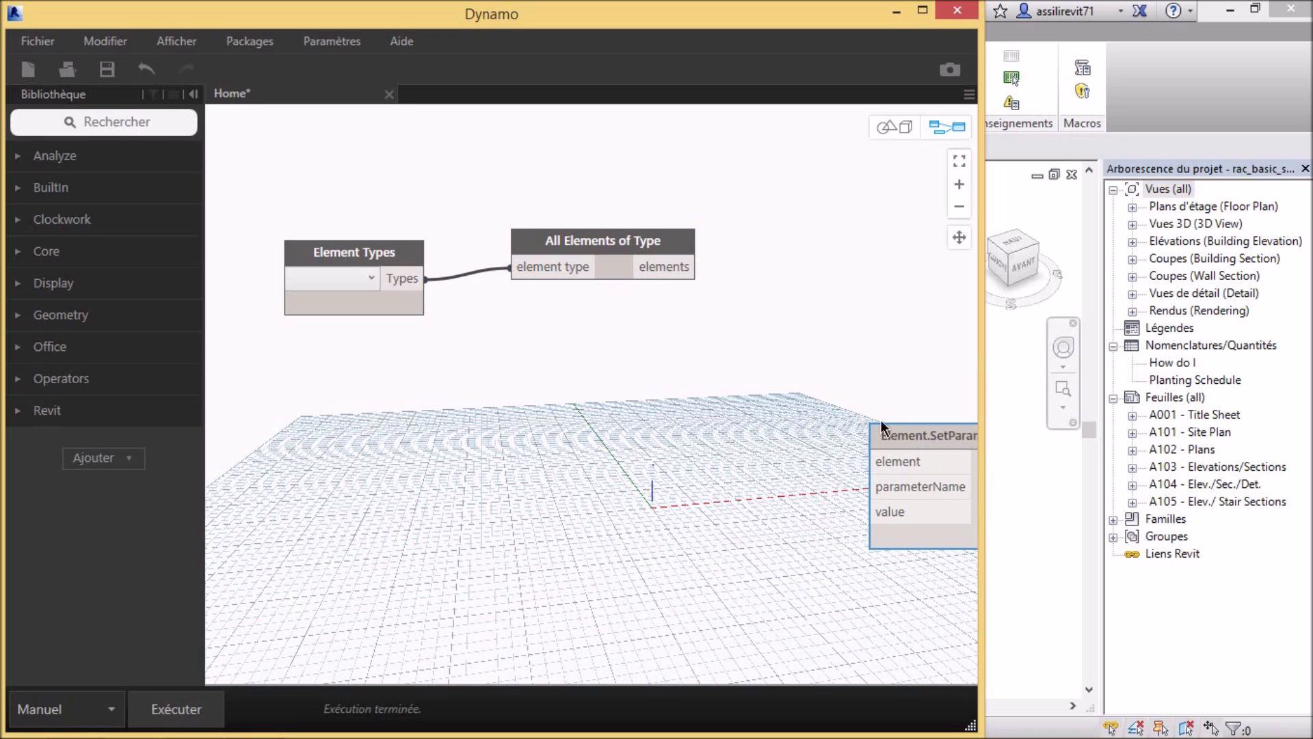
left_click_drag(882, 427, 736, 273)
left_click_drag(515, 238, 449, 231)
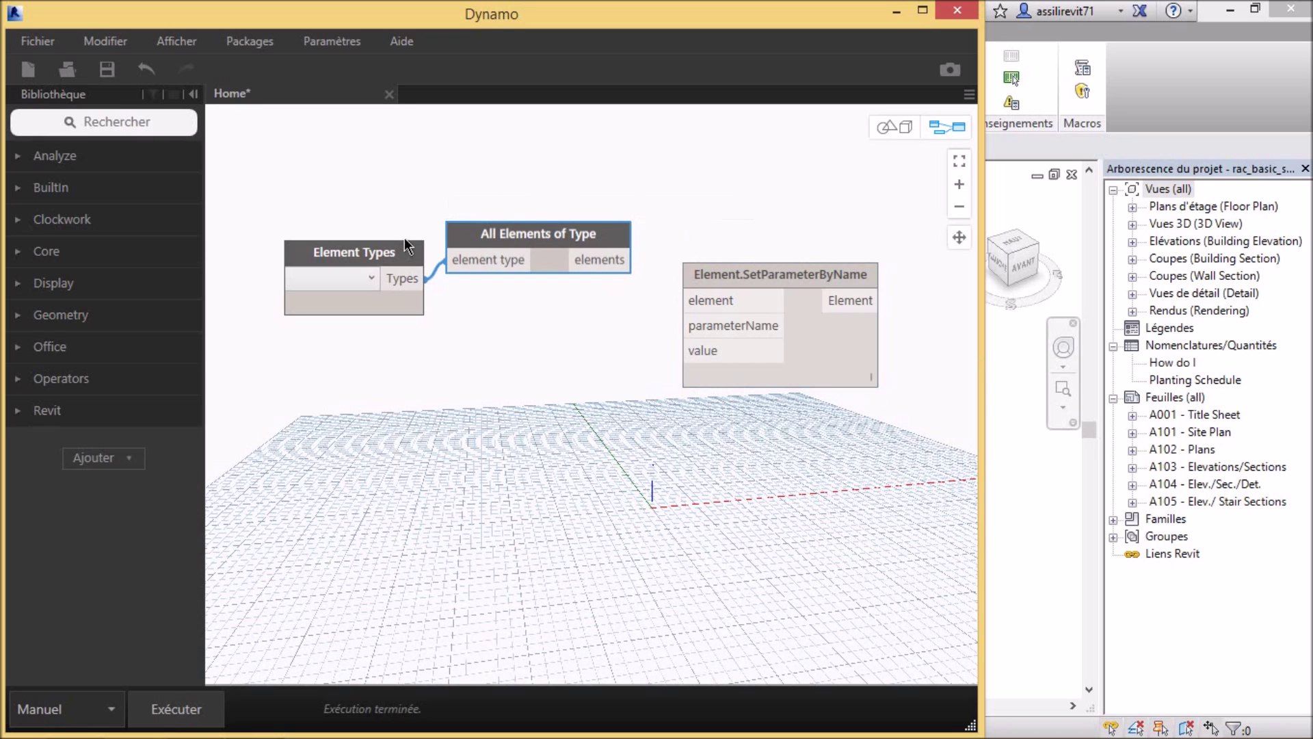
left_click_drag(368, 253, 310, 221)
left_click_drag(519, 233, 490, 225)
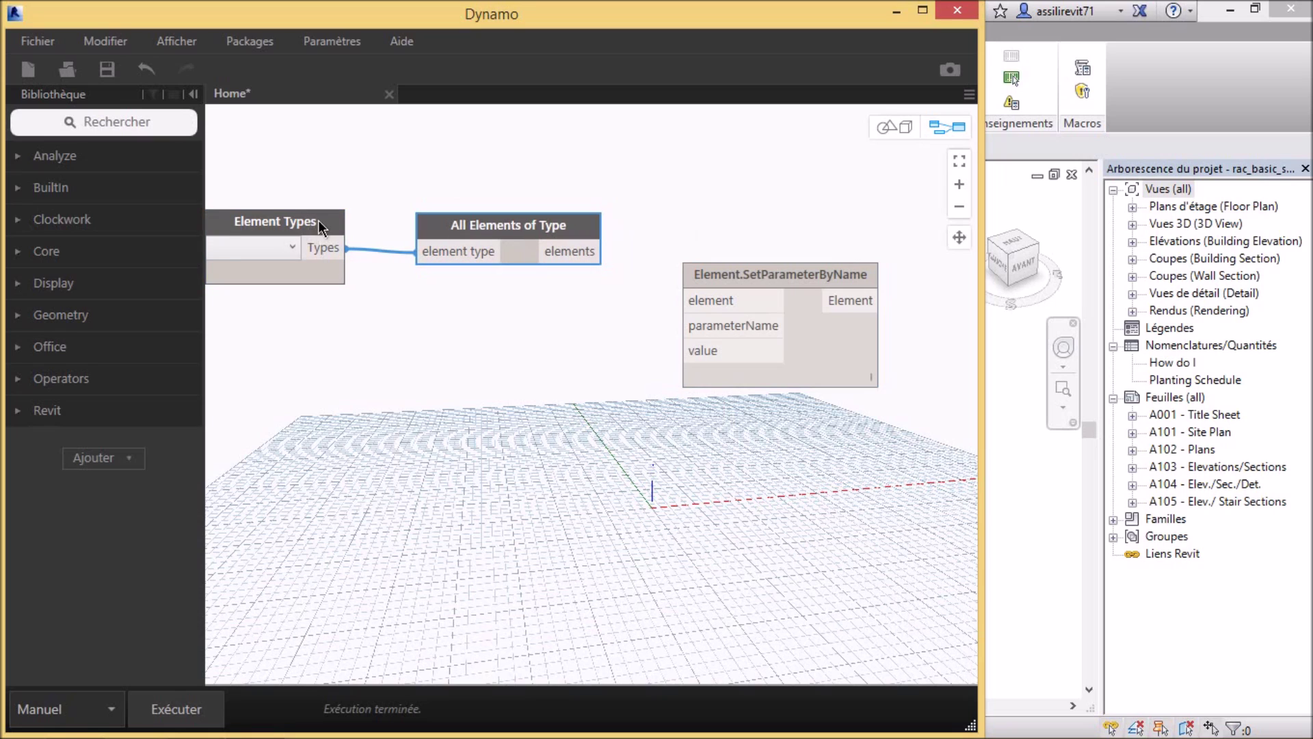
left_click(343, 227)
left_click_drag(343, 227, 346, 227)
Step: Wire All Elements of Type's elements output into SetParameterByName's element input
left_click_drag(734, 264, 737, 248)
left_click(603, 251)
left_click(713, 277)
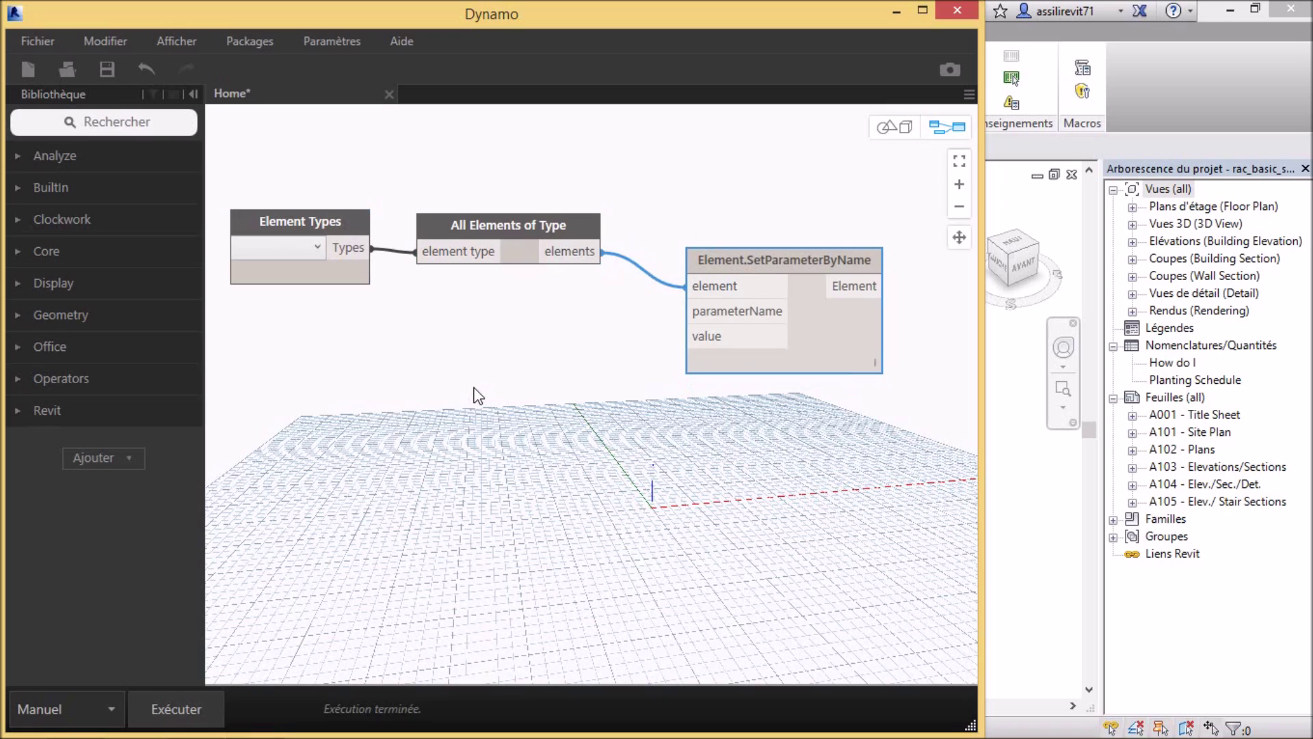
right_click(443, 403)
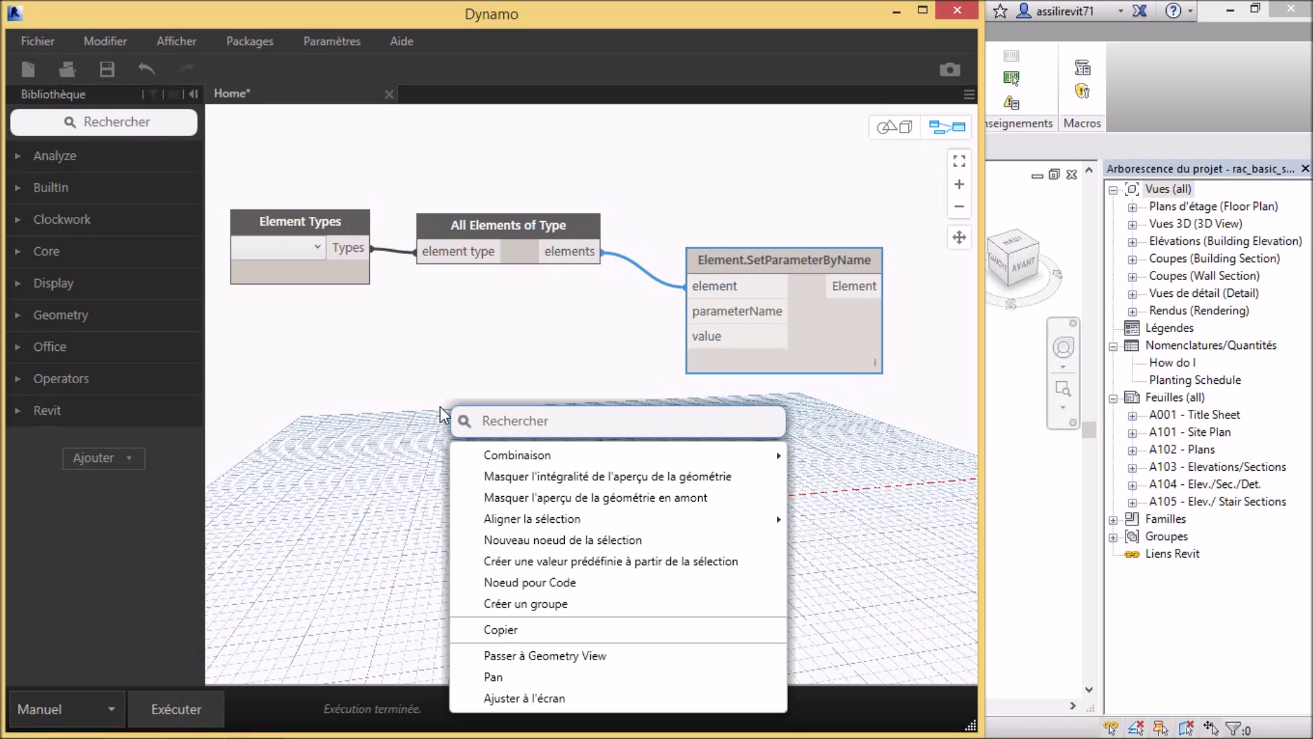
Step: Place an Element.Id node fed by the elements list, wiring its int output to 'value'
type("id")
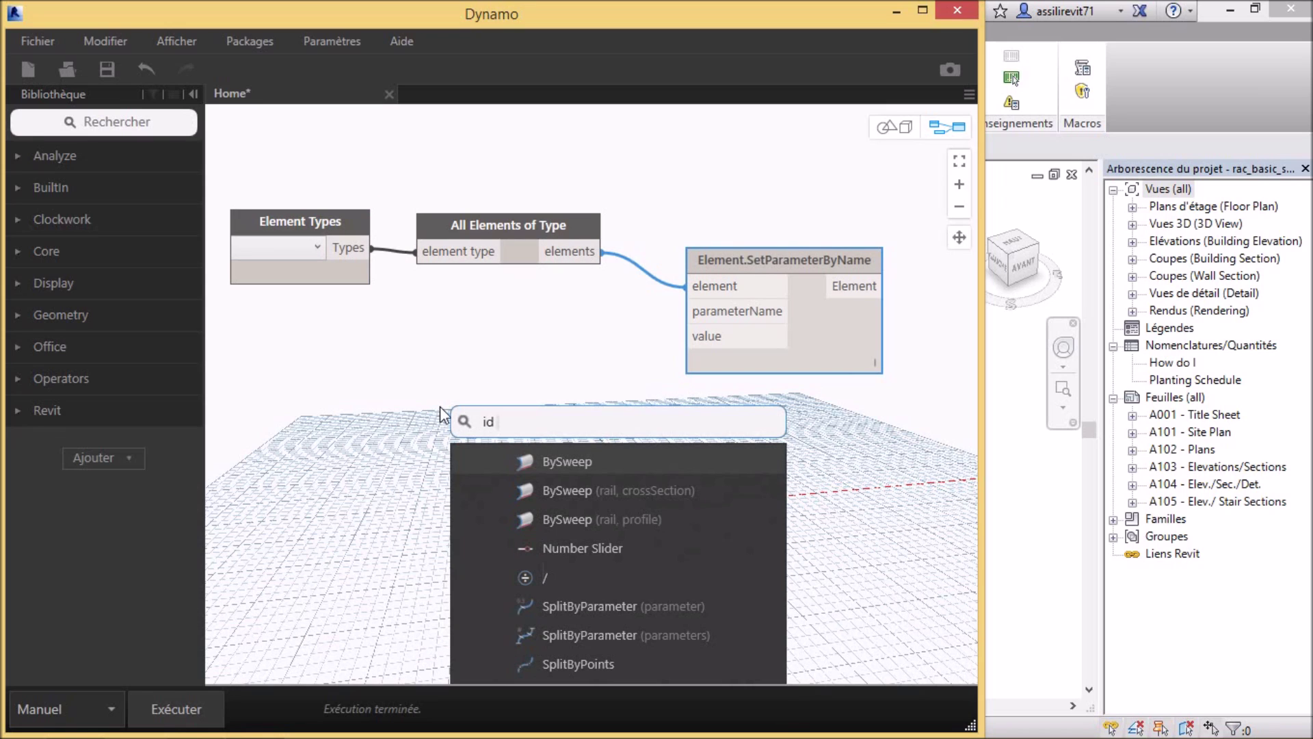
type(" element")
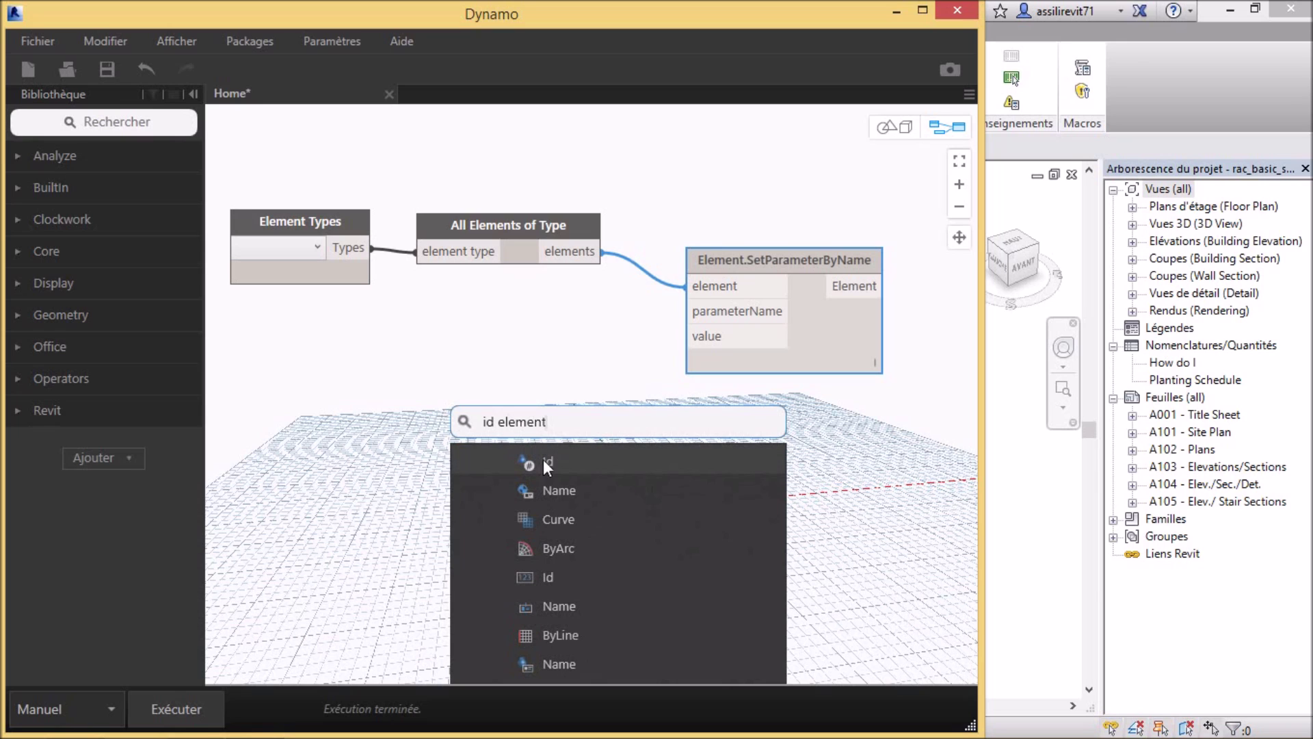
left_click(562, 466)
left_click_drag(632, 477, 511, 427)
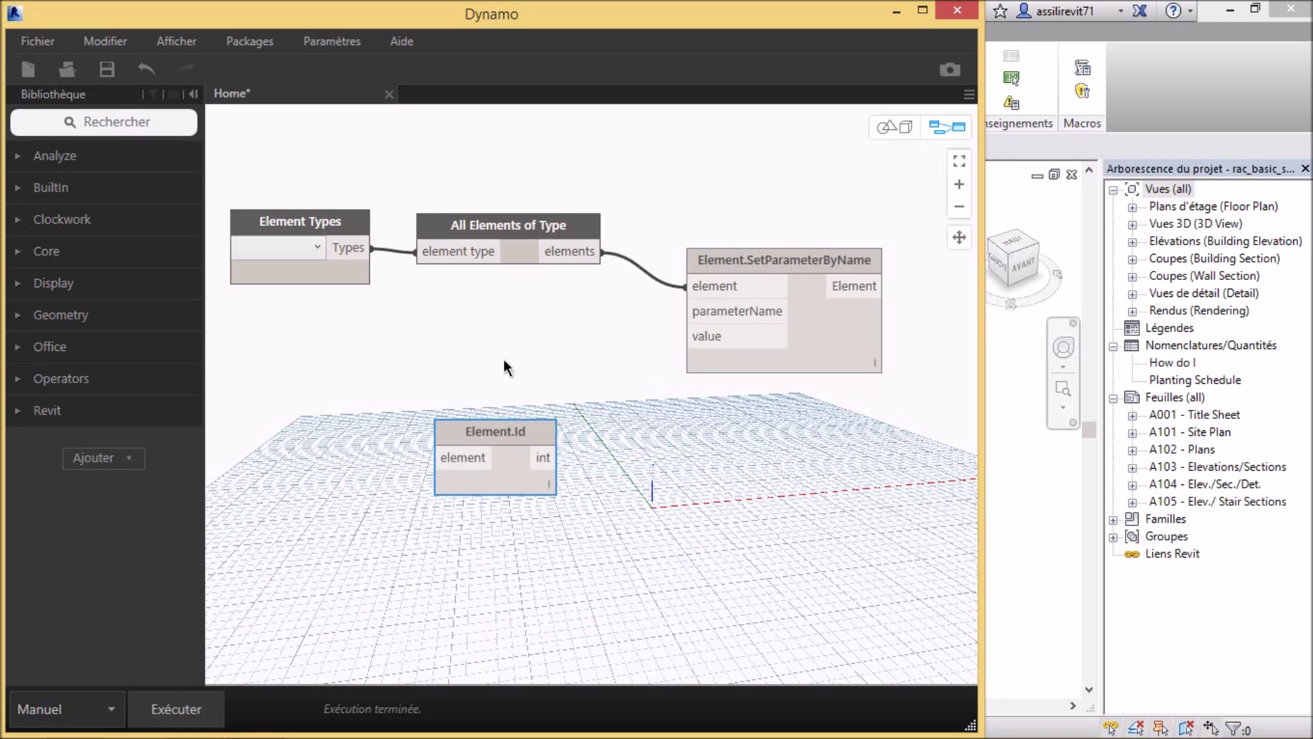
left_click_drag(560, 252, 470, 461)
left_click_drag(558, 457, 714, 338)
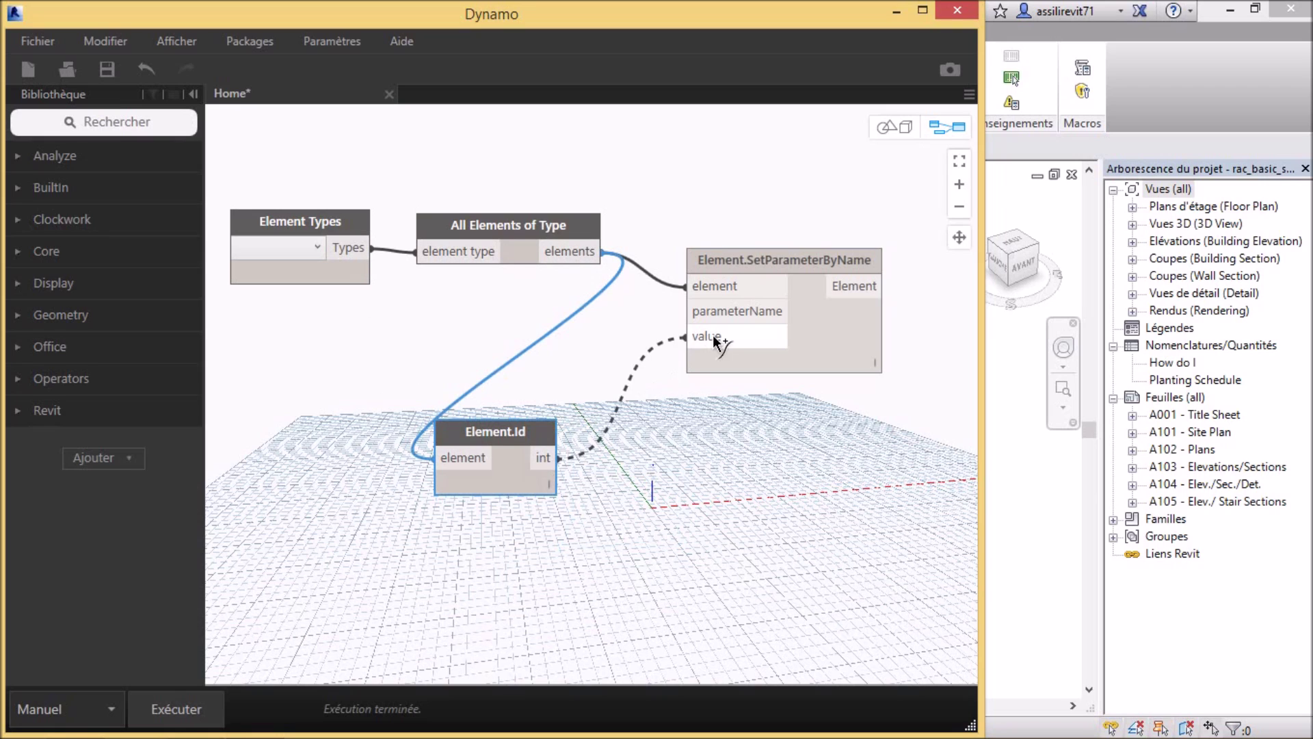
left_click_drag(506, 430, 558, 489)
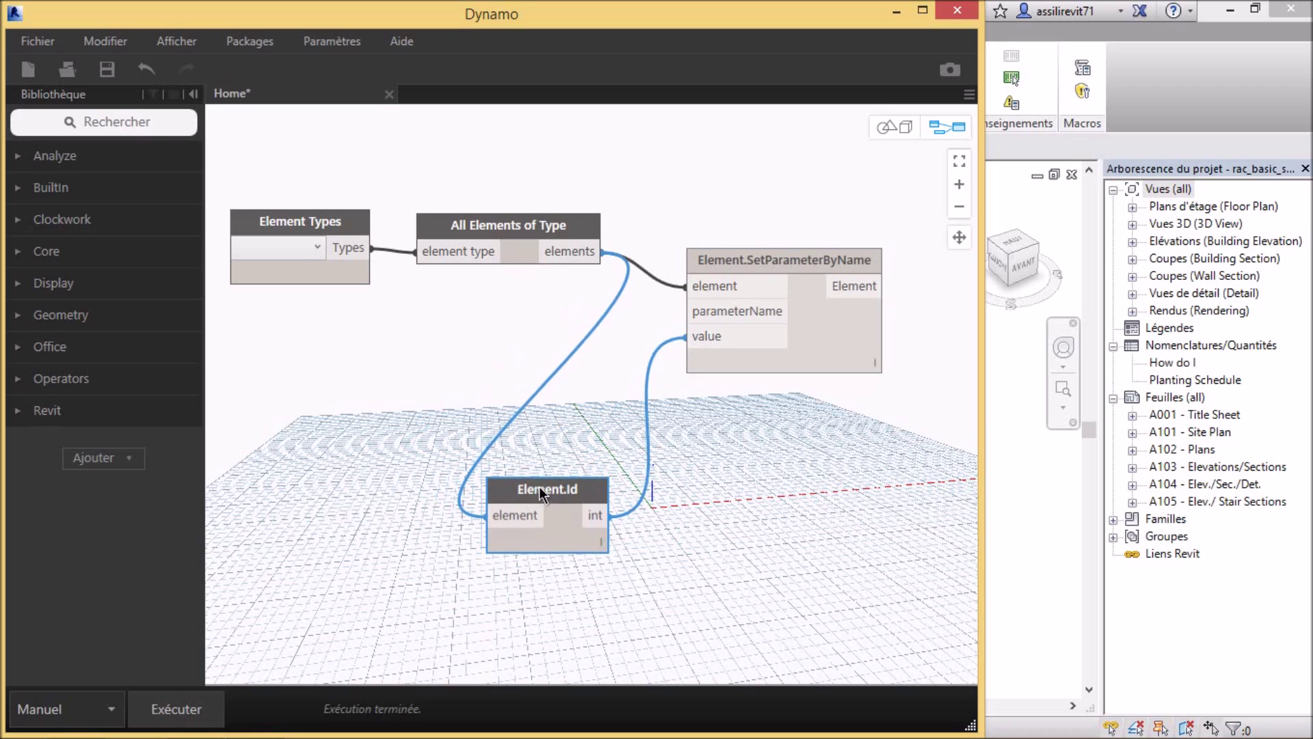
Step: Create a Code Block containing "element ID" and wire it into parameterName
double_click(453, 375)
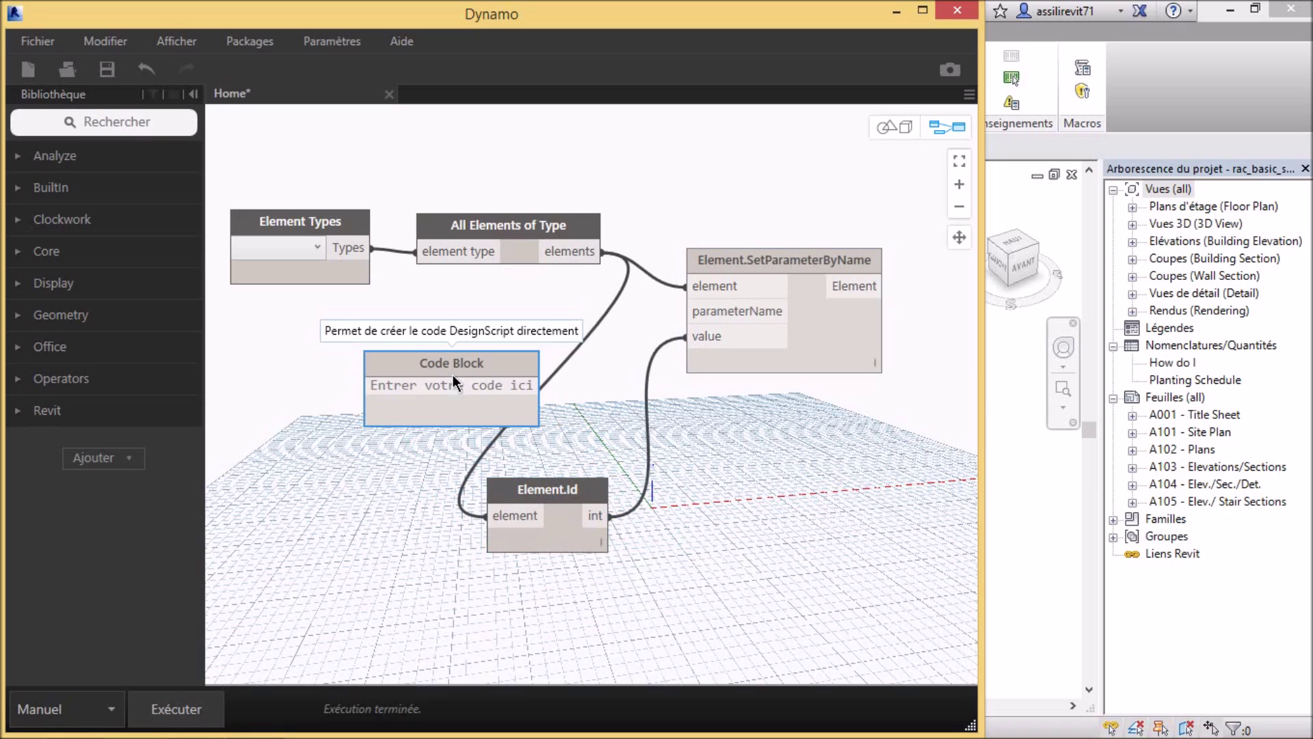
type("\"e")
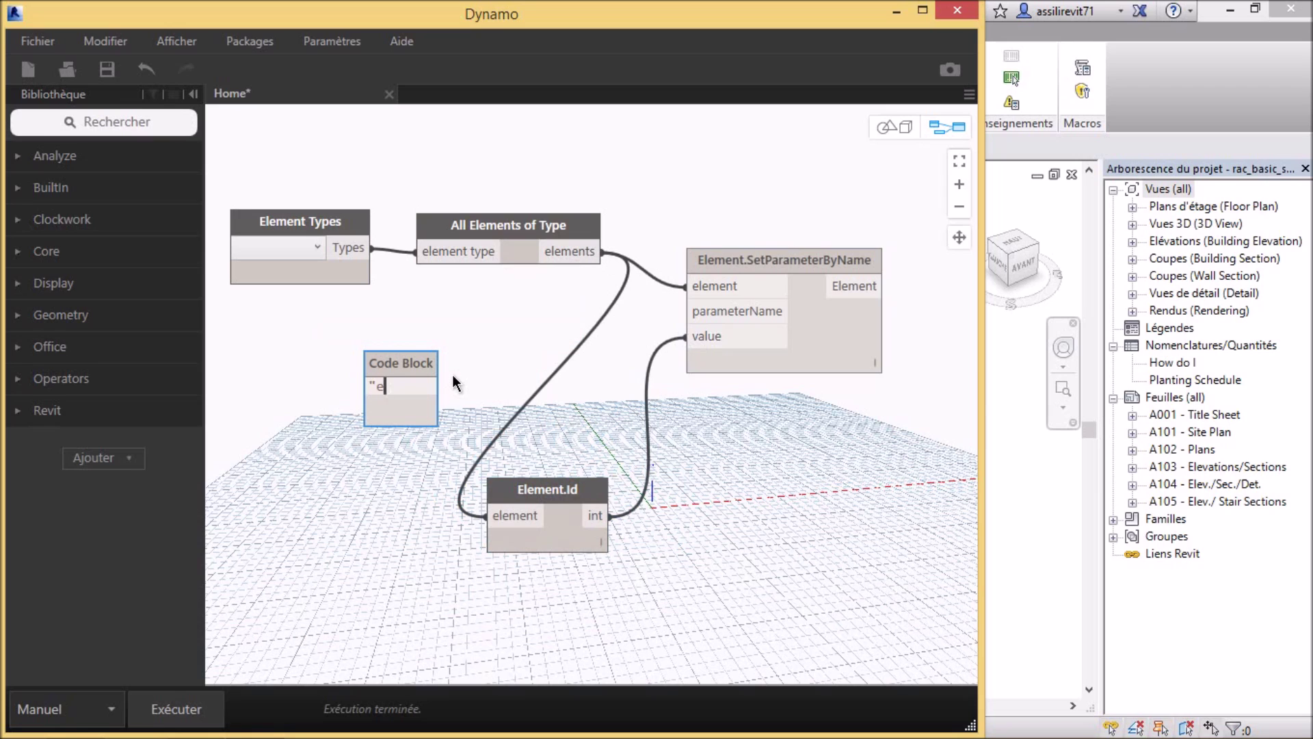
type("lement")
type(" ID")
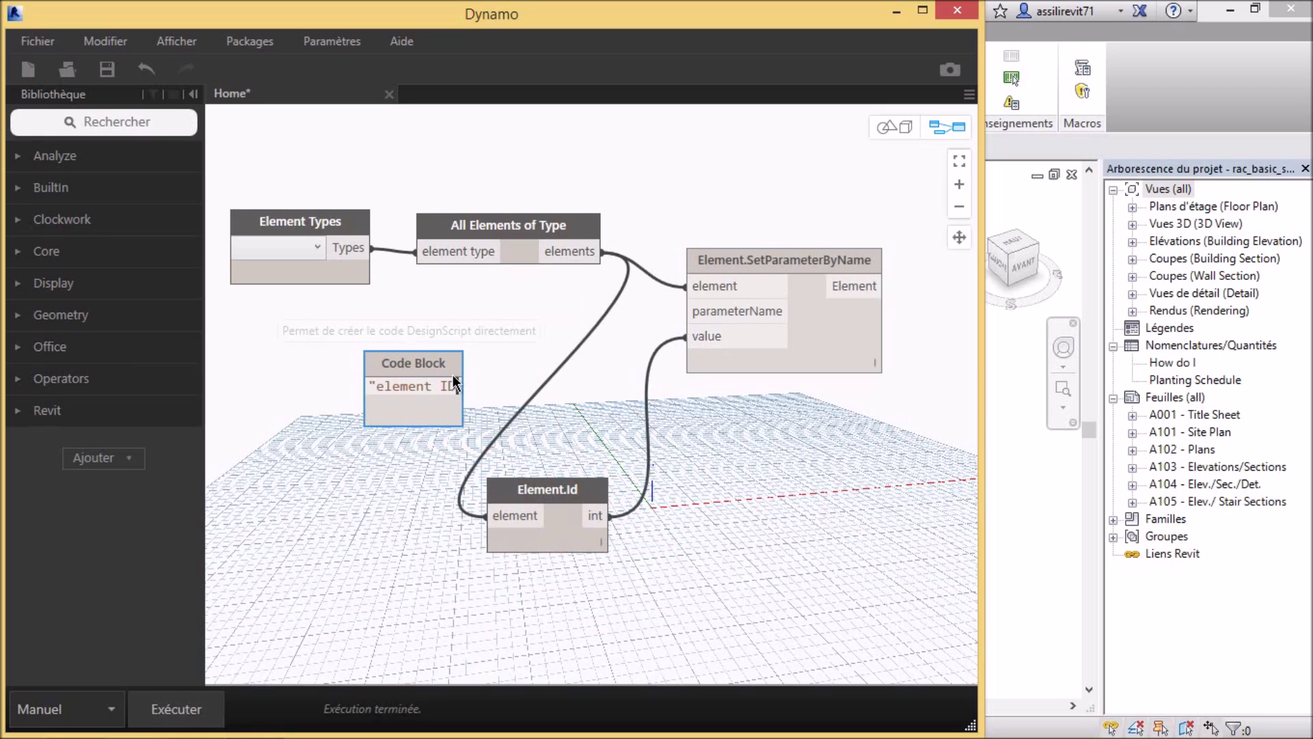
type("\"")
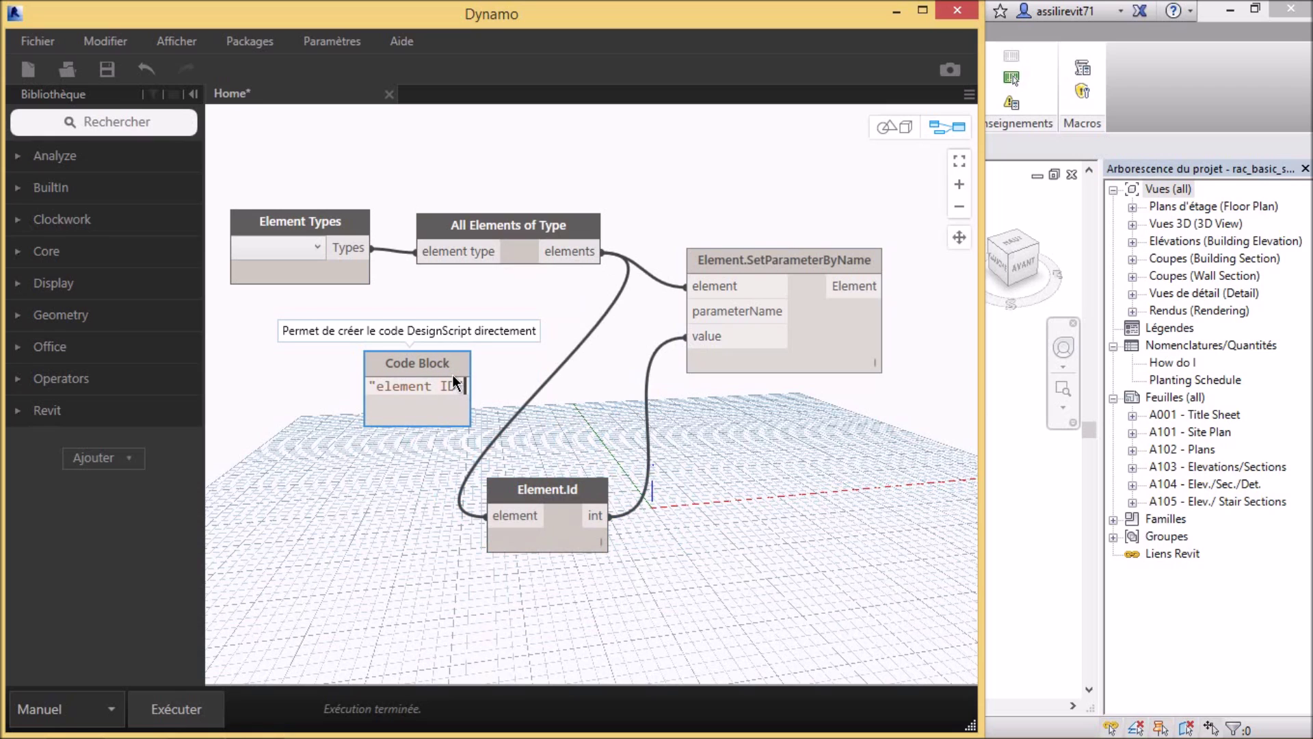
left_click(539, 417)
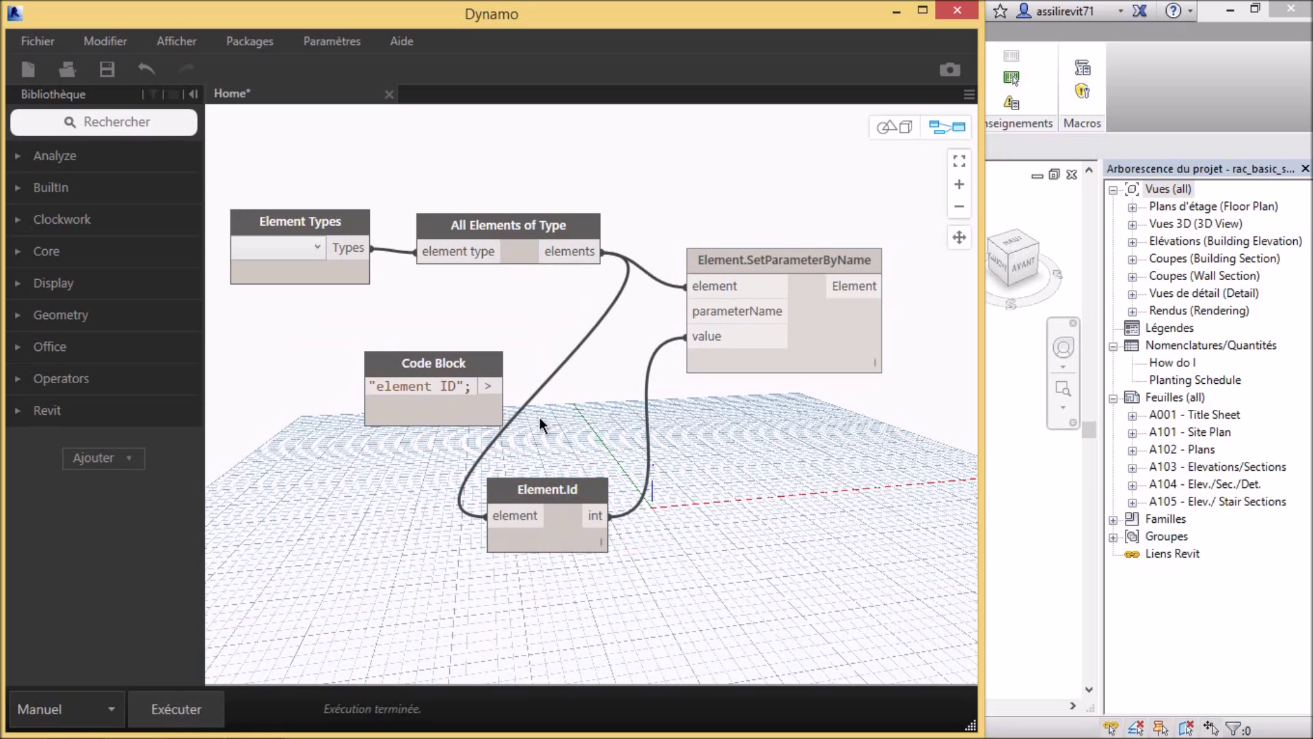
left_click(488, 386)
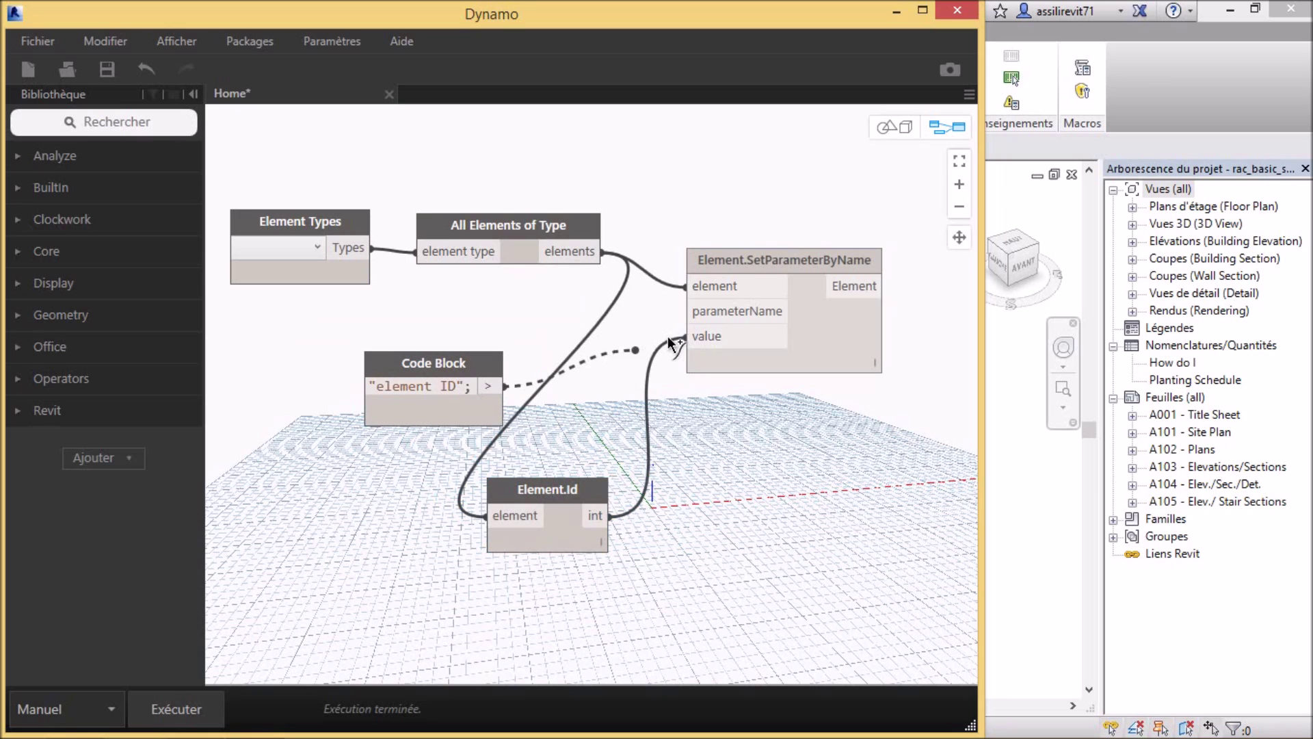
left_click(711, 313)
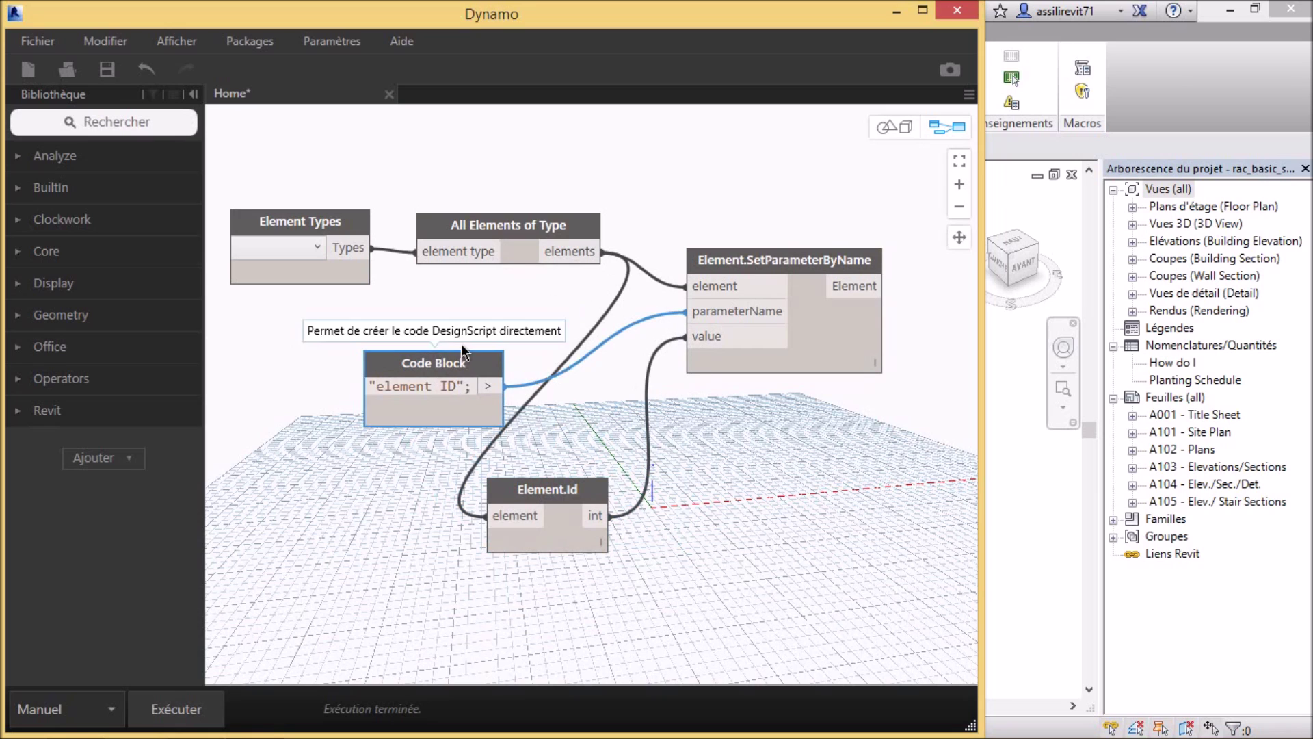
left_click_drag(438, 357, 468, 334)
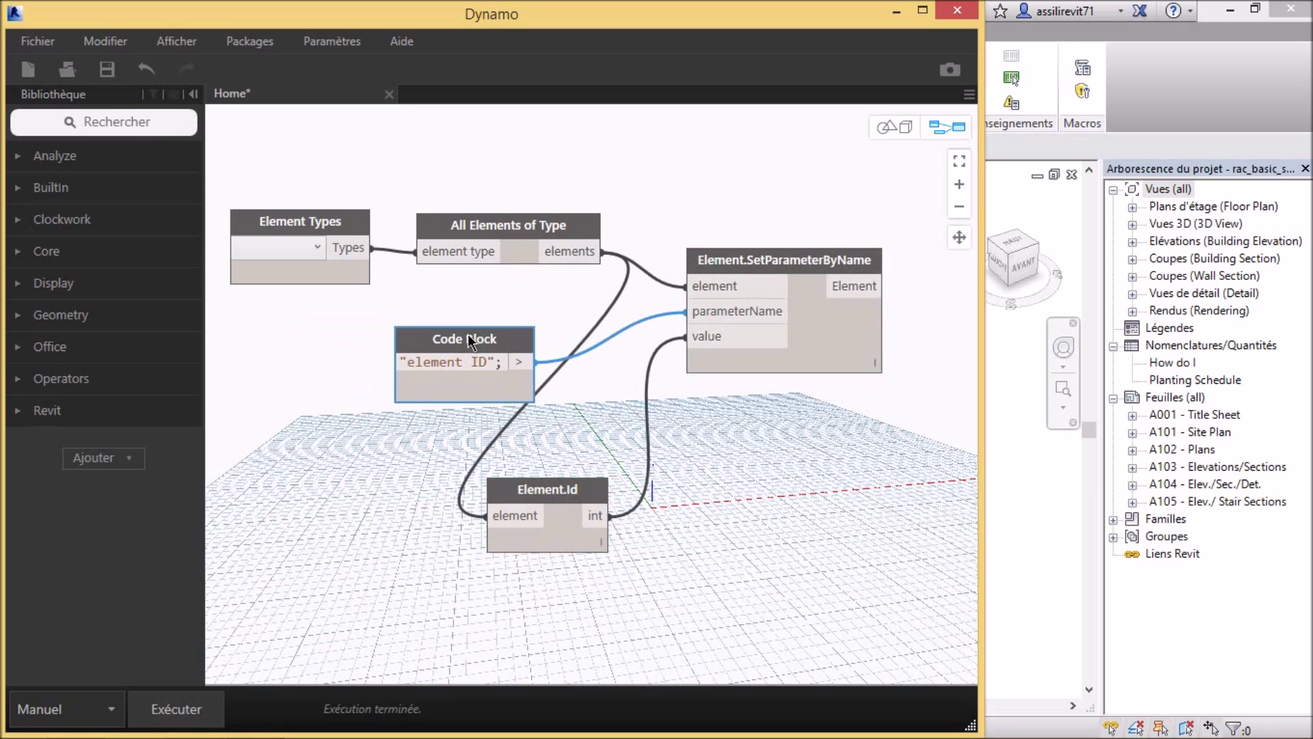
left_click(897, 12)
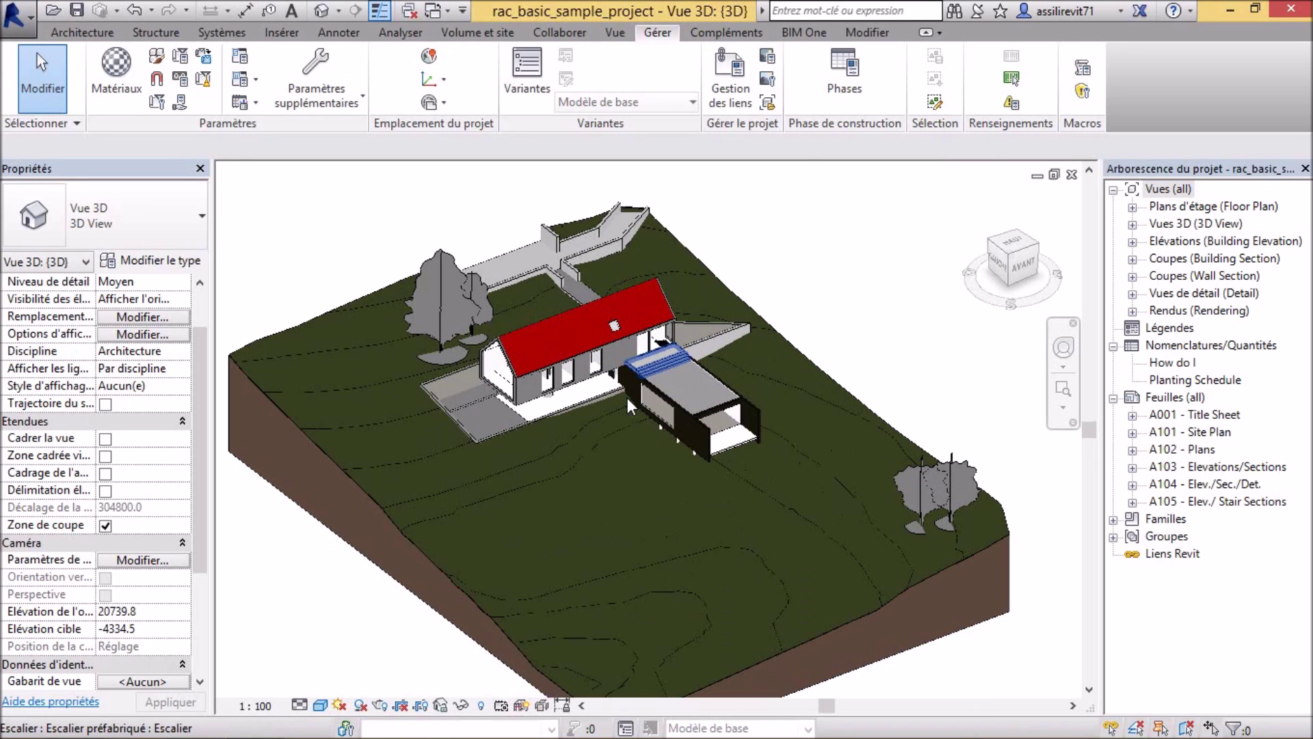
Step: Select the SIP 202mm wall and read its ID, 428745, with ID de sélection
scroll(629, 408, "up", 5)
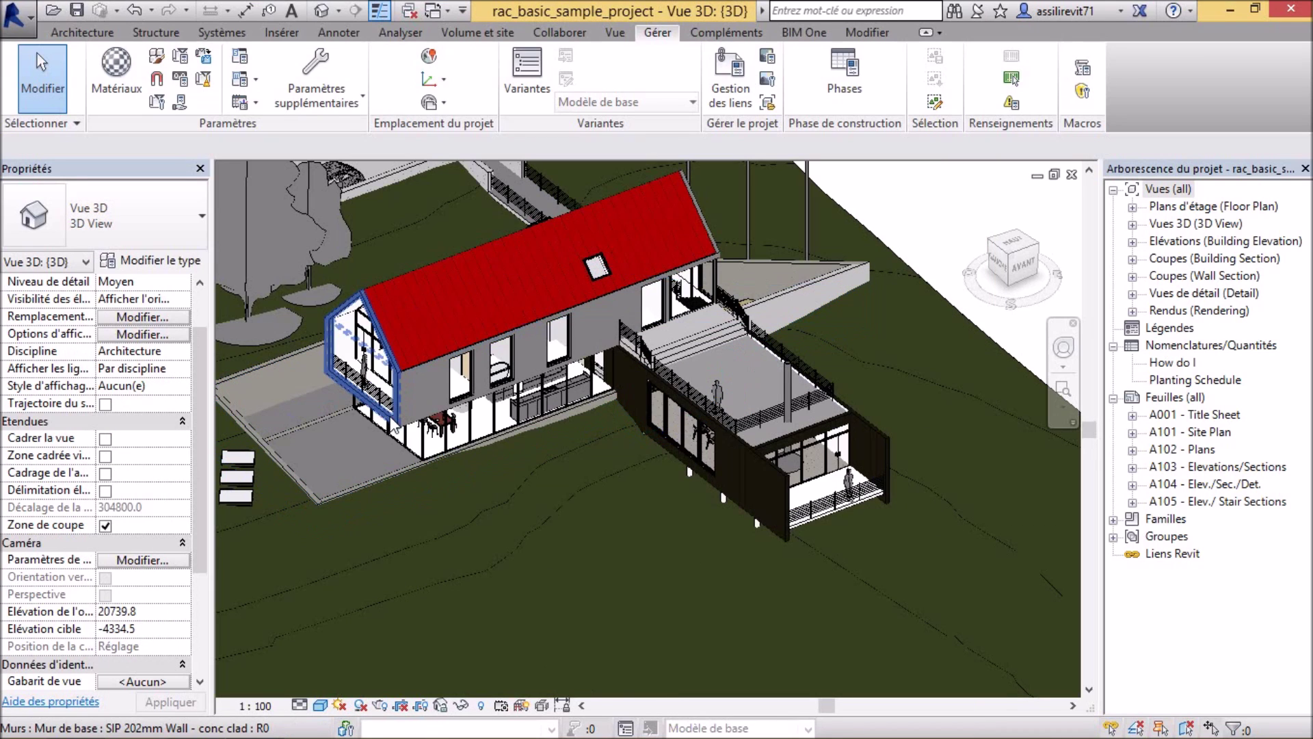
left_click(443, 395)
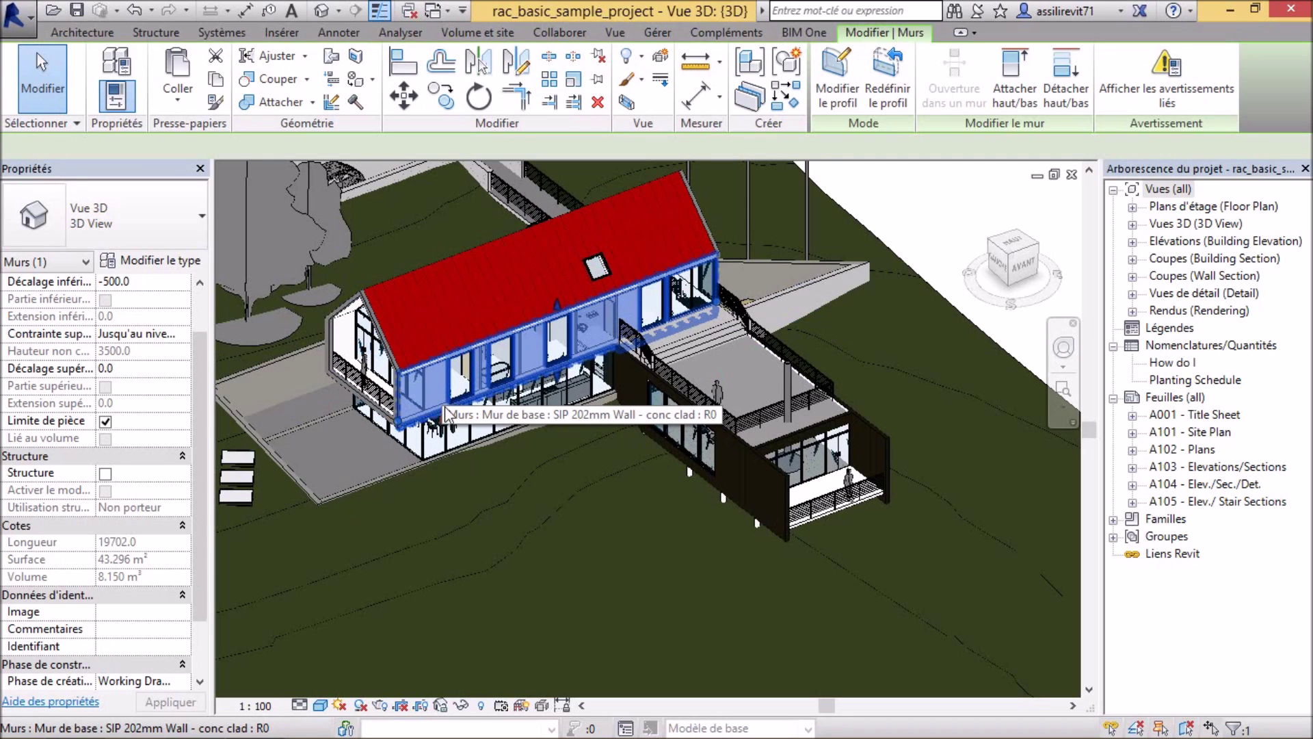
scroll(195, 608, "down", 3)
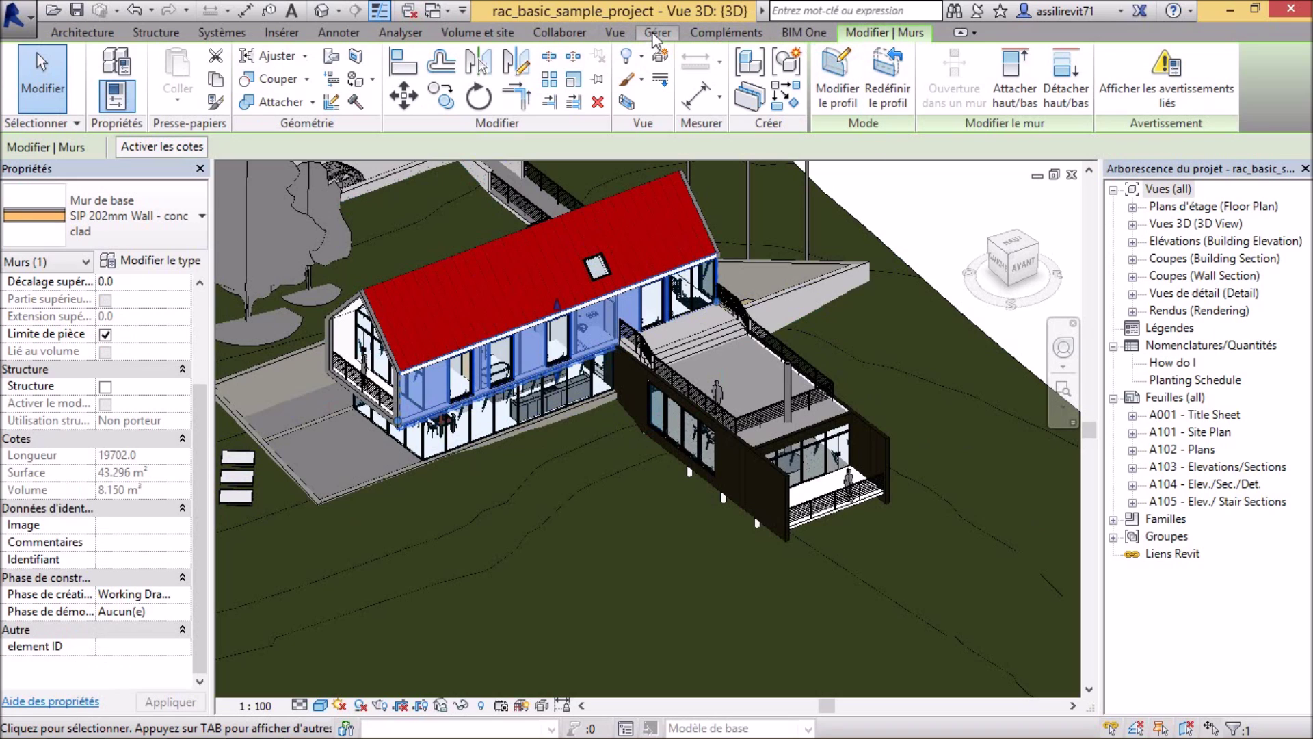
left_click(656, 35)
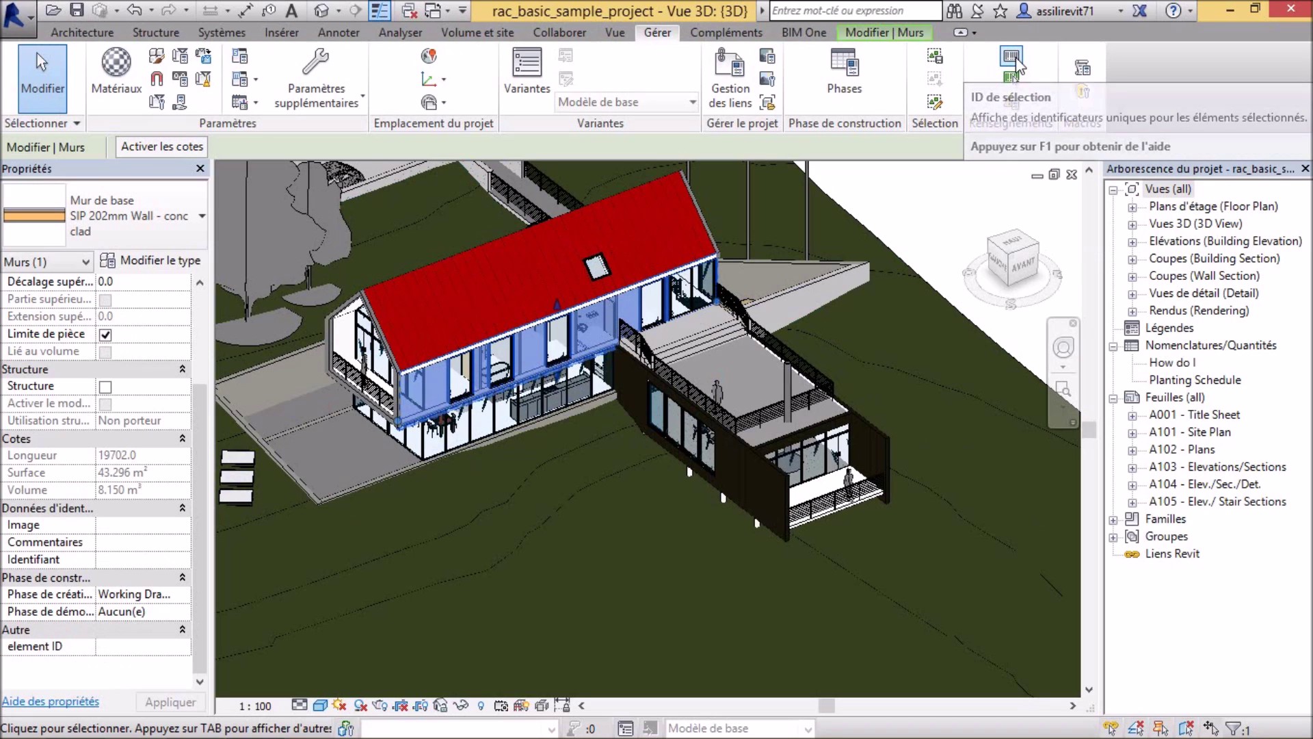
left_click(1012, 63)
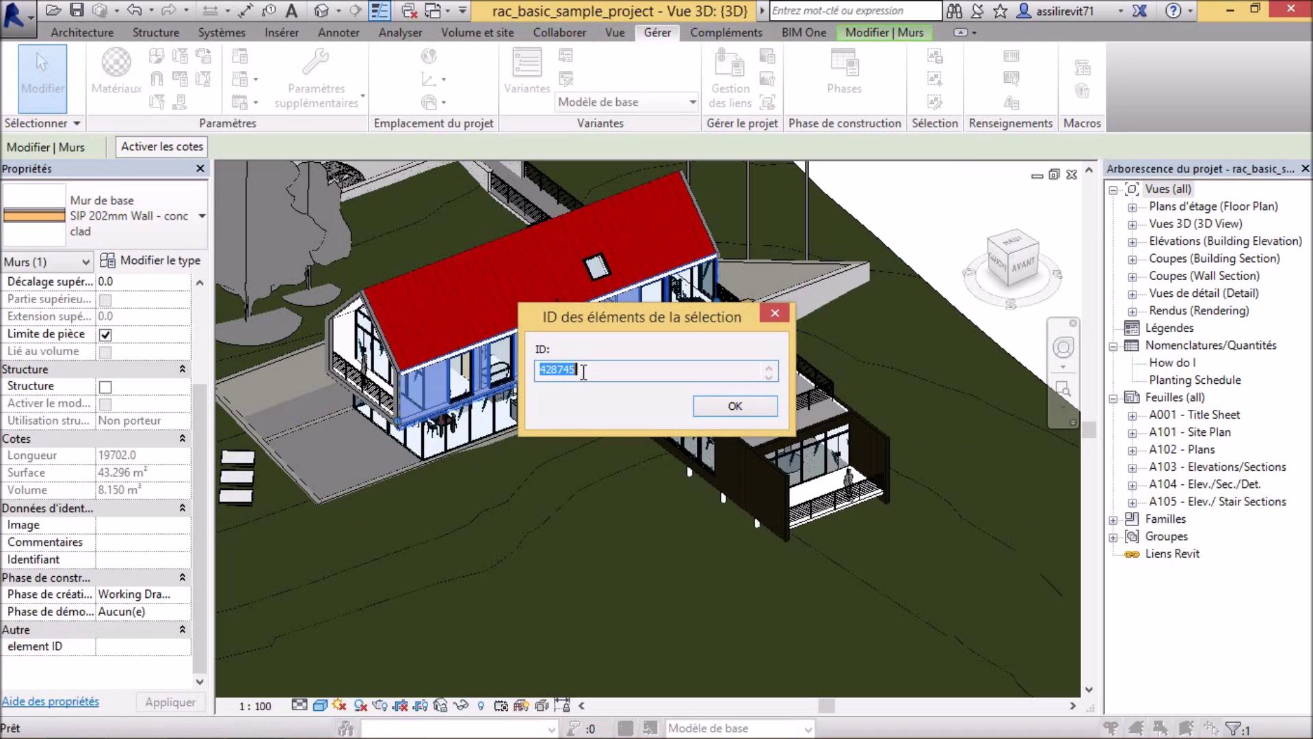
left_click(734, 408)
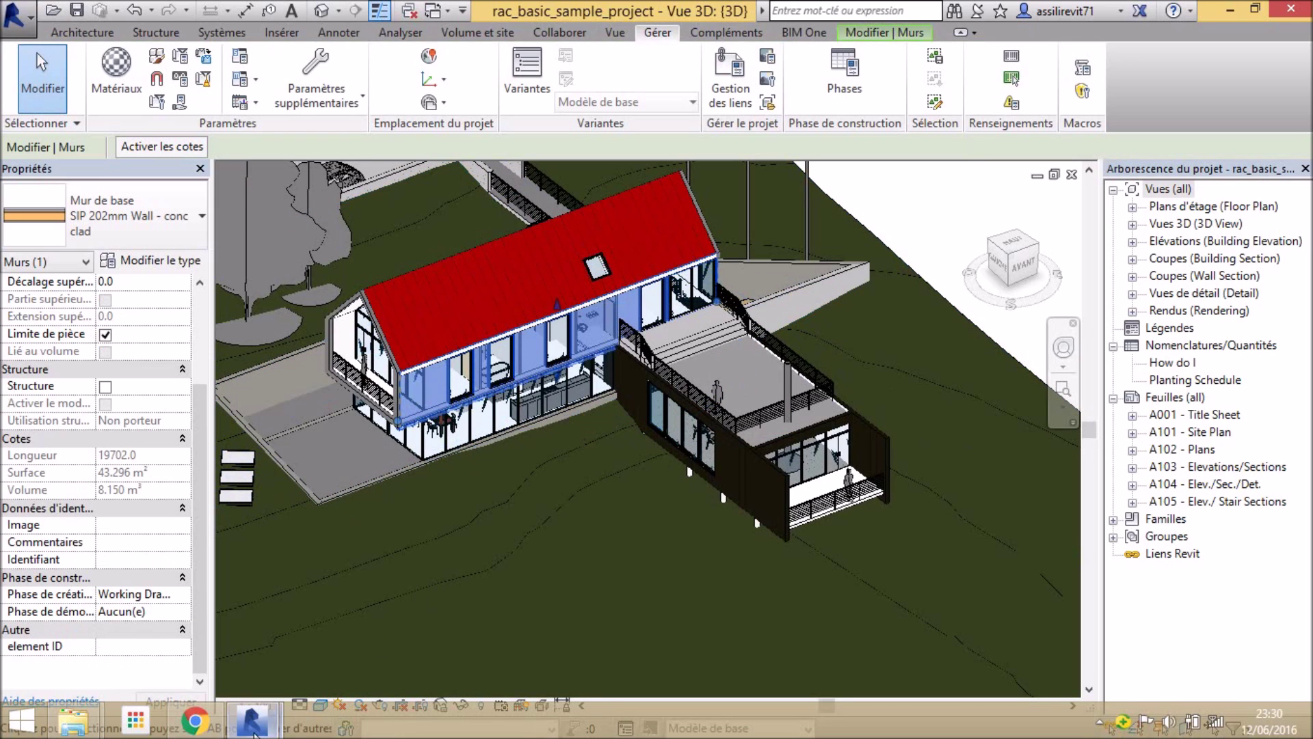
Step: Choose Wall in the Element Types node and run the graph
mouse_move(252, 721)
left_click(327, 640)
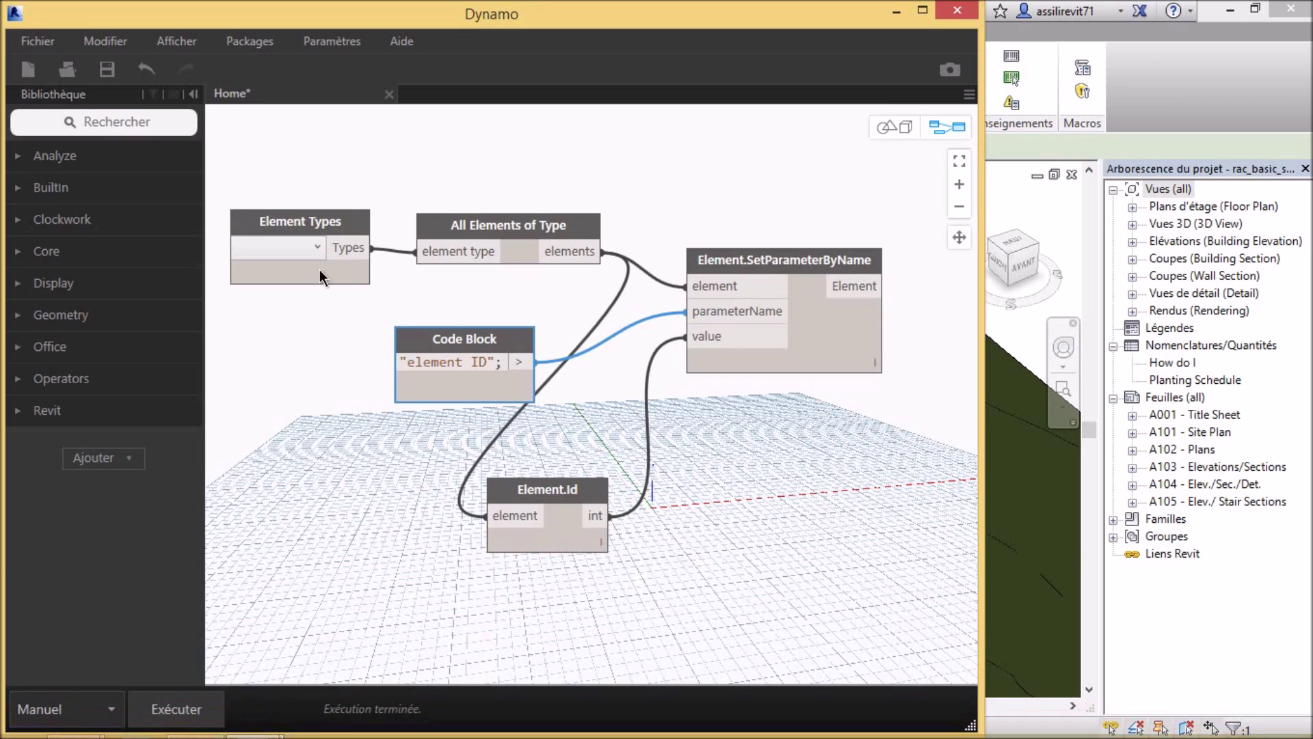
left_click(314, 251)
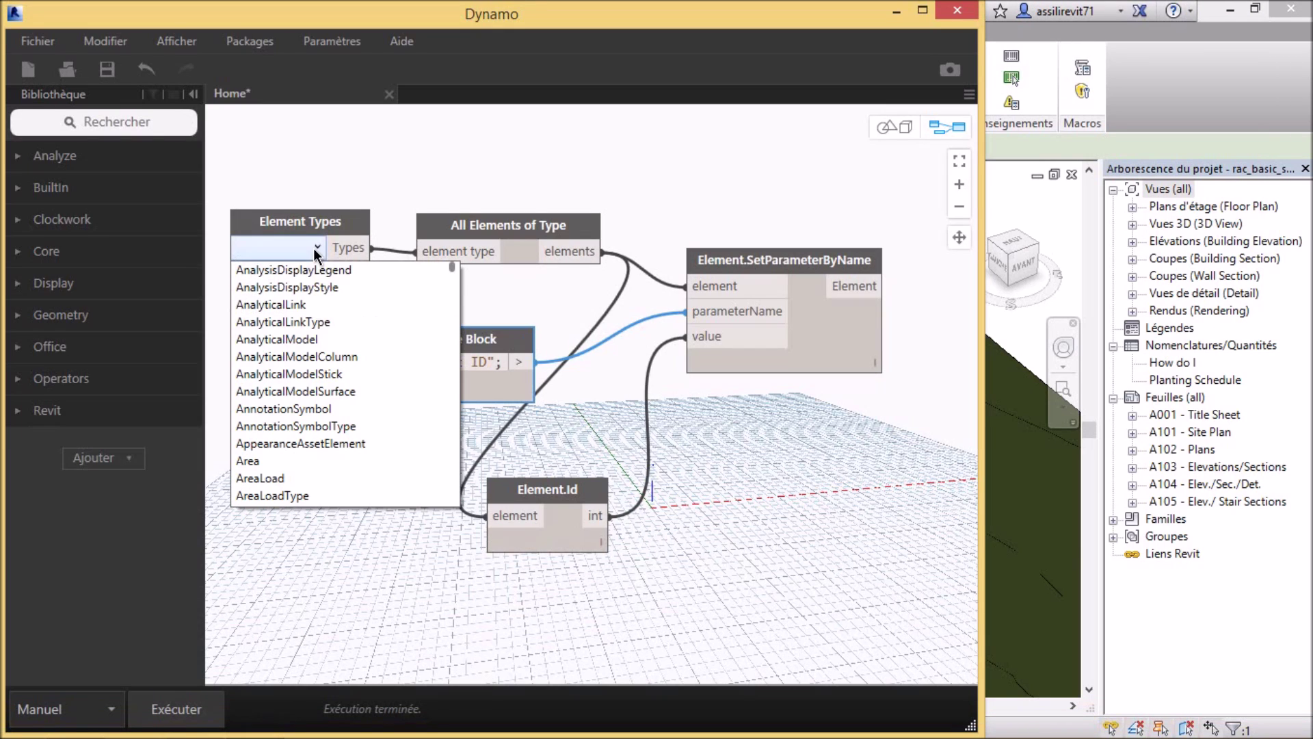
key("w")
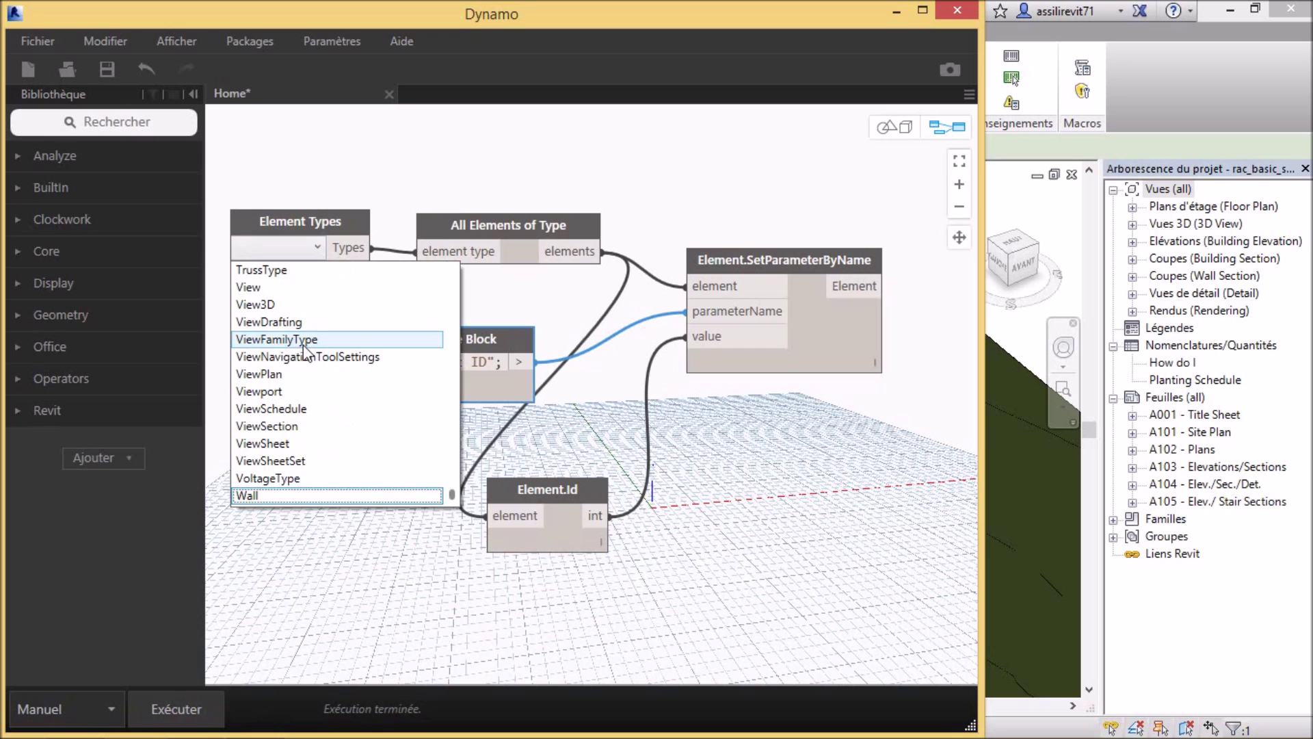
left_click(280, 495)
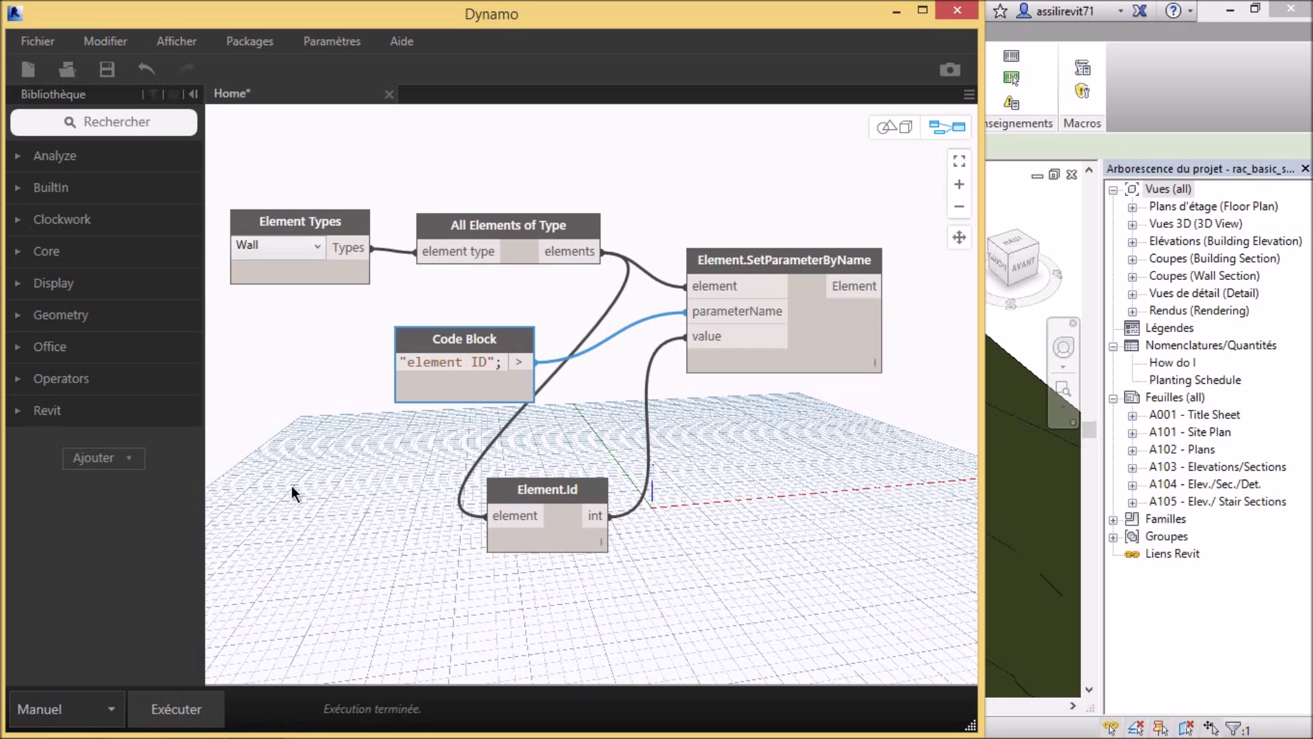
left_click(174, 709)
left_click(894, 11)
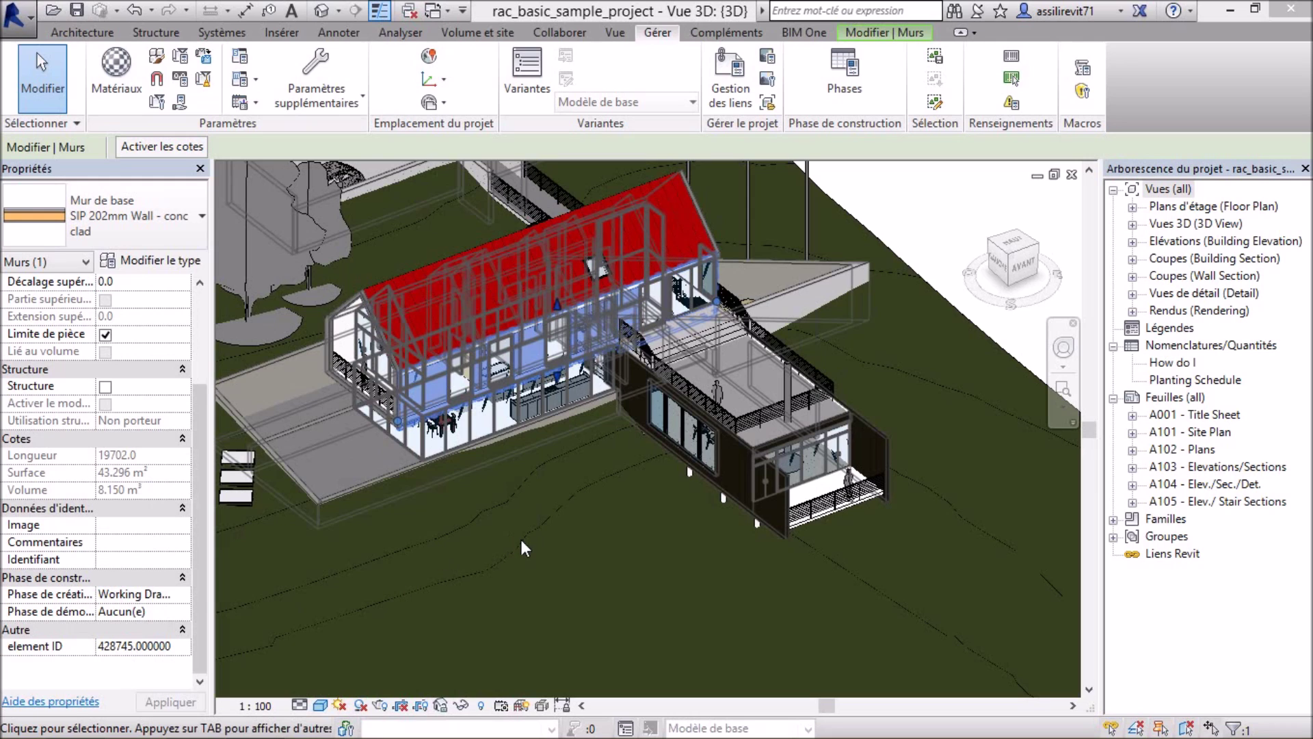
Step: Check that wall CL_W1 shows element ID 493697, then recentre the 3D view
key("Escape")
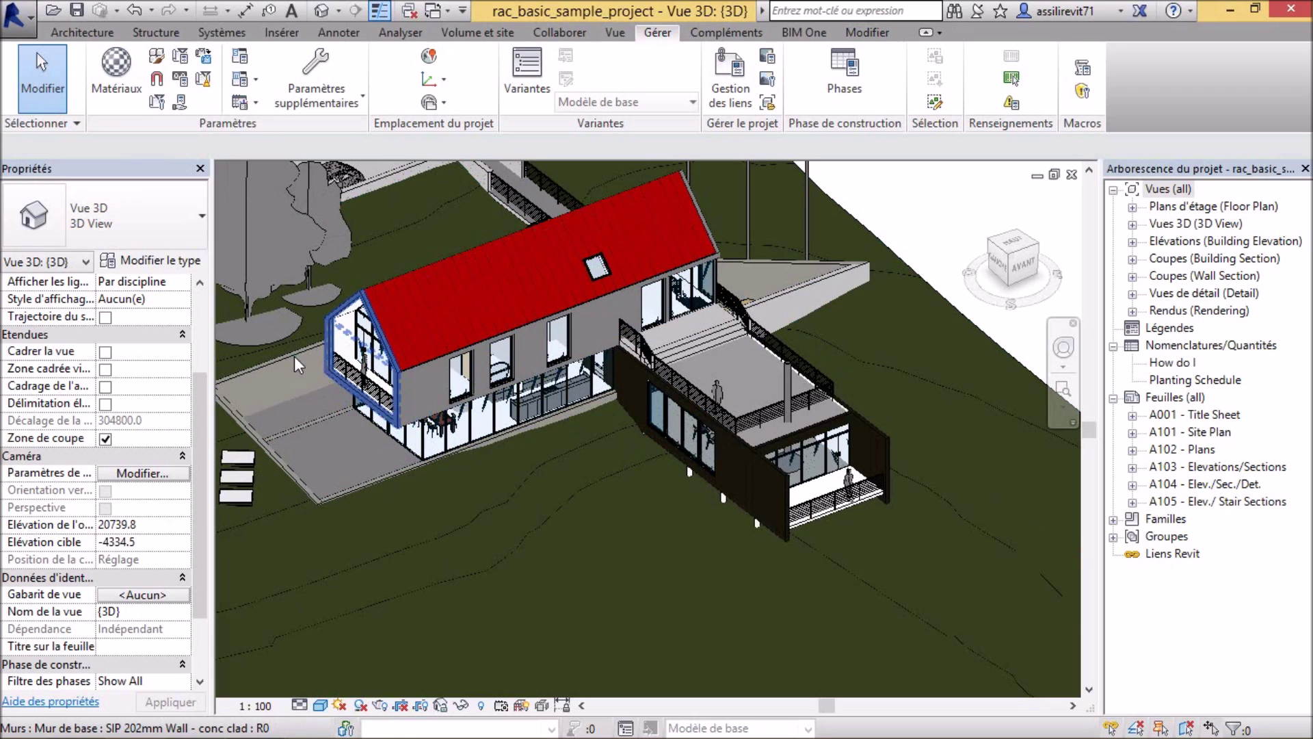
left_click(258, 623)
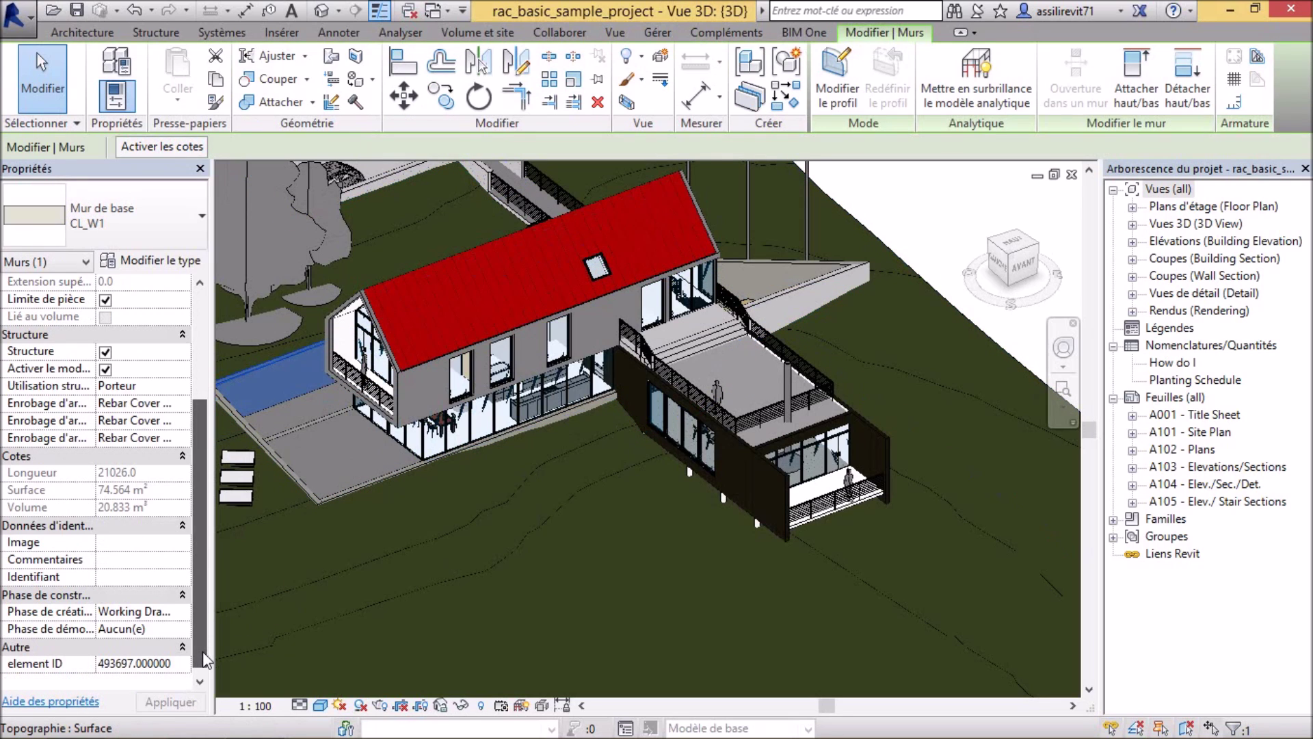
scroll(204, 658, "down", 1)
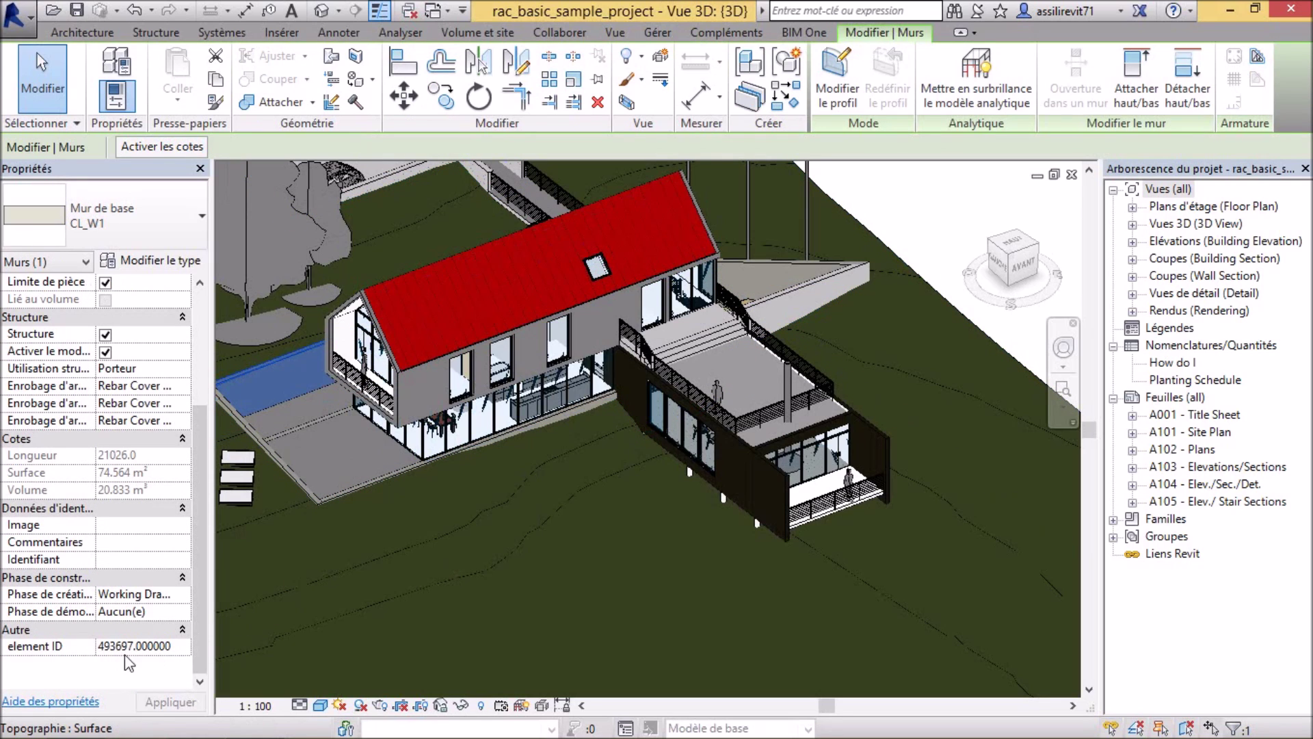
key("Escape")
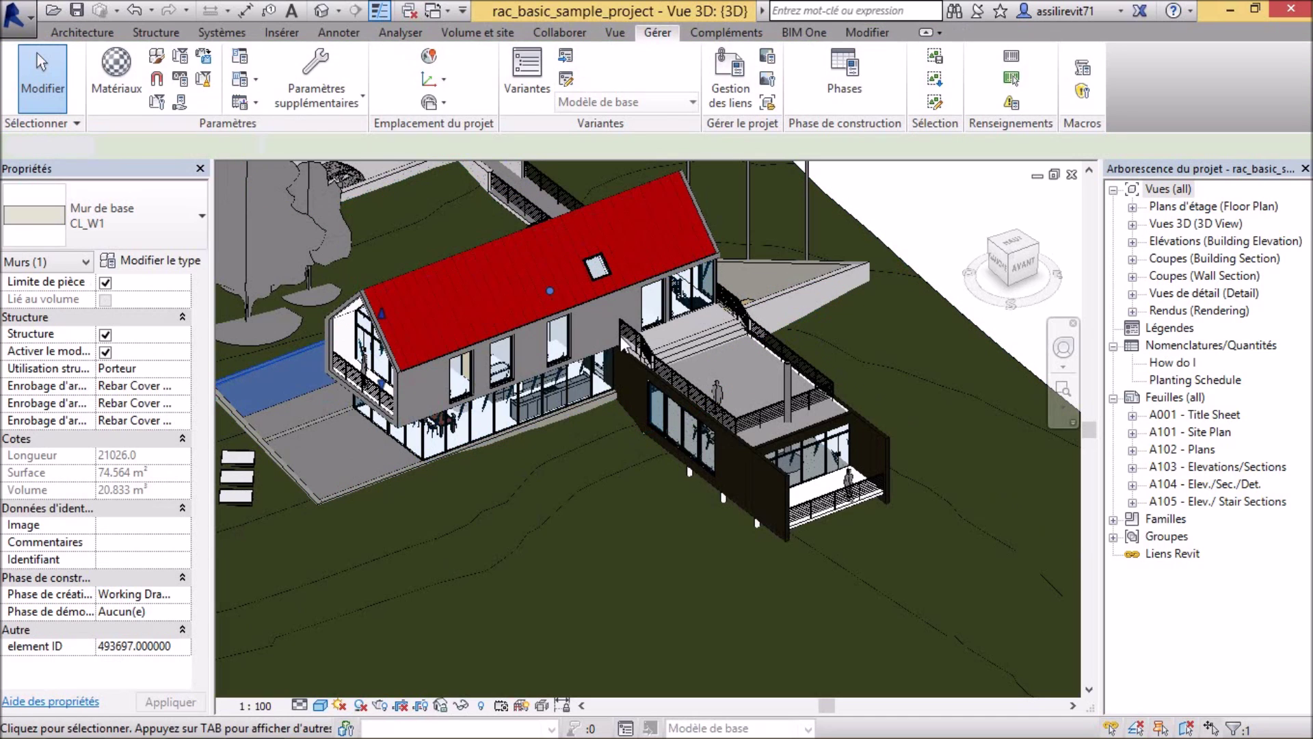
key("Escape")
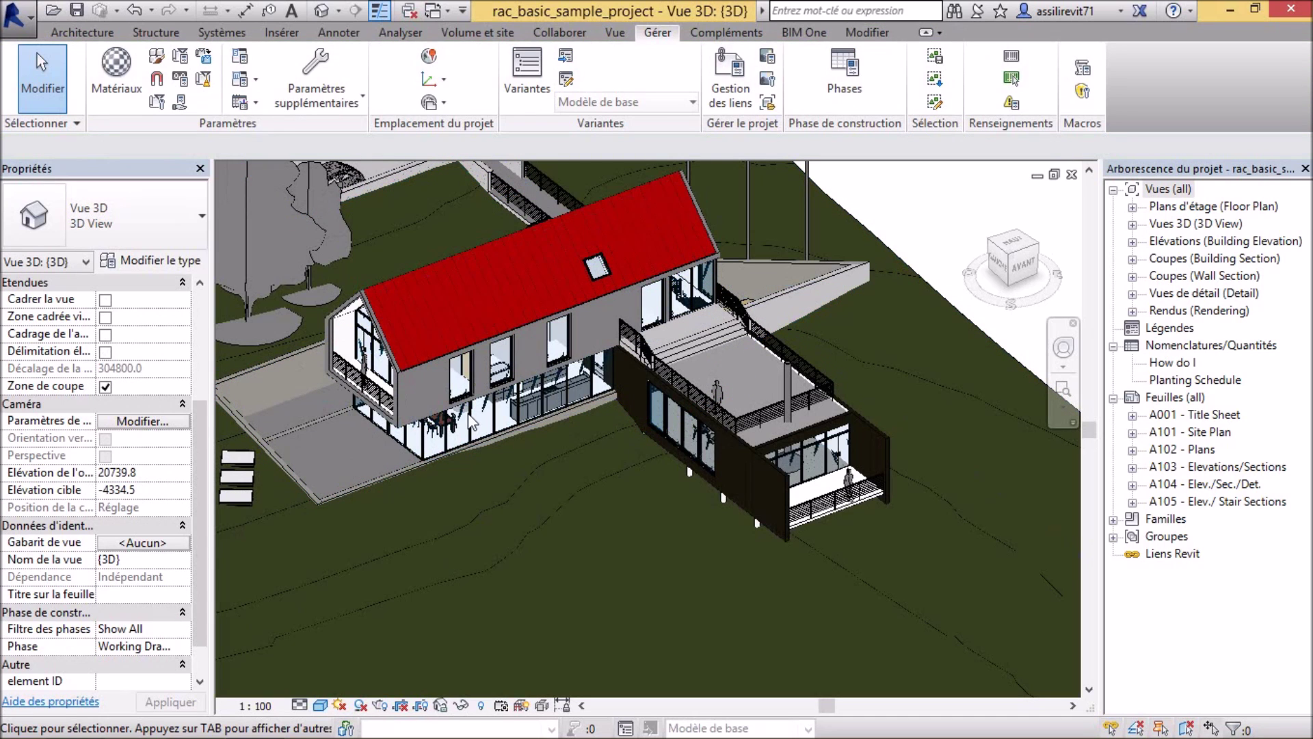
middle_click_drag(590, 504, 739, 376)
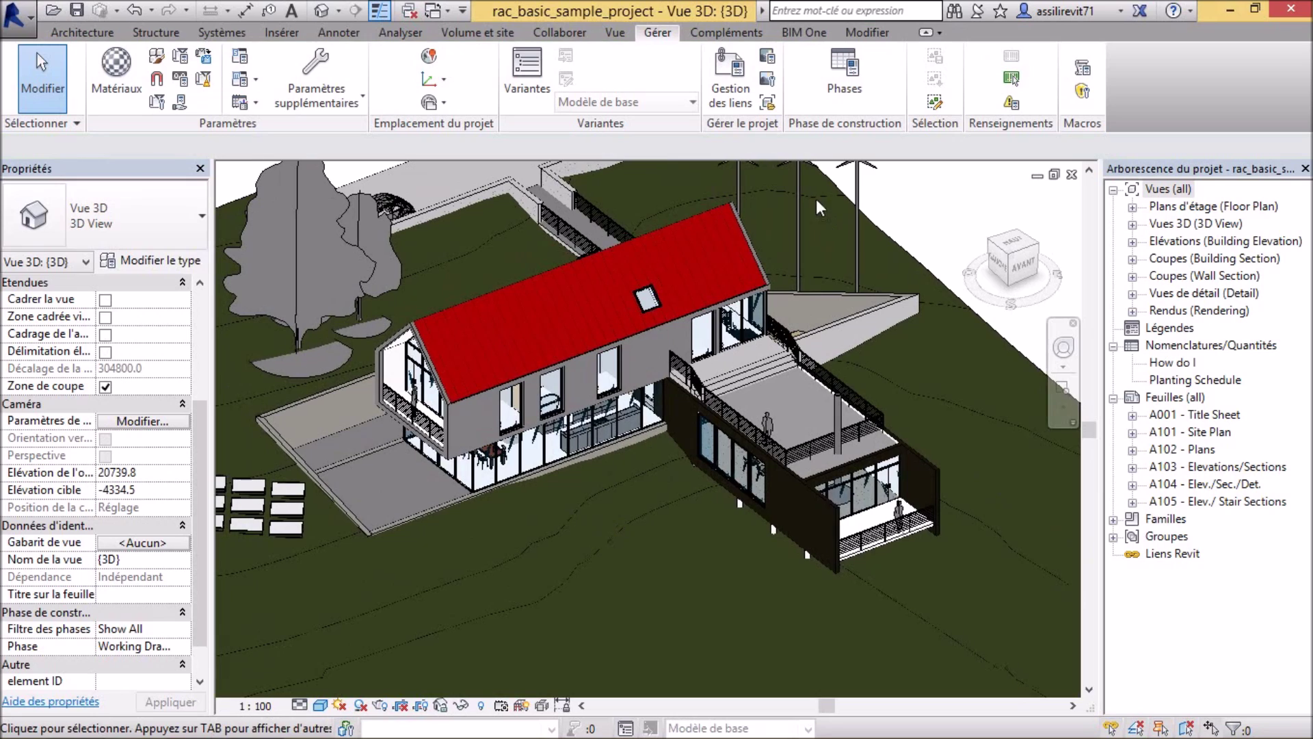
left_click(624, 34)
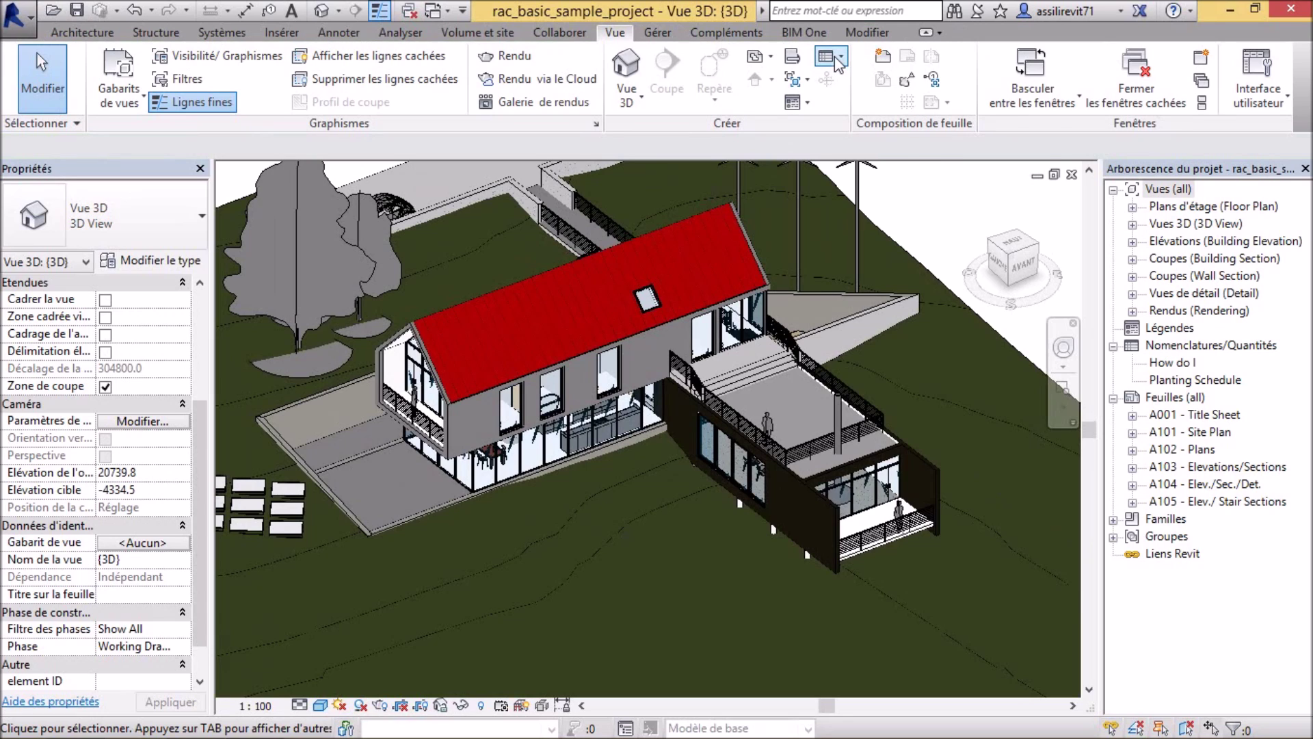
Step: Create a Nomenclature/Quantités schedule for the Murs category, named Nomenclature de mur
left_click(836, 60)
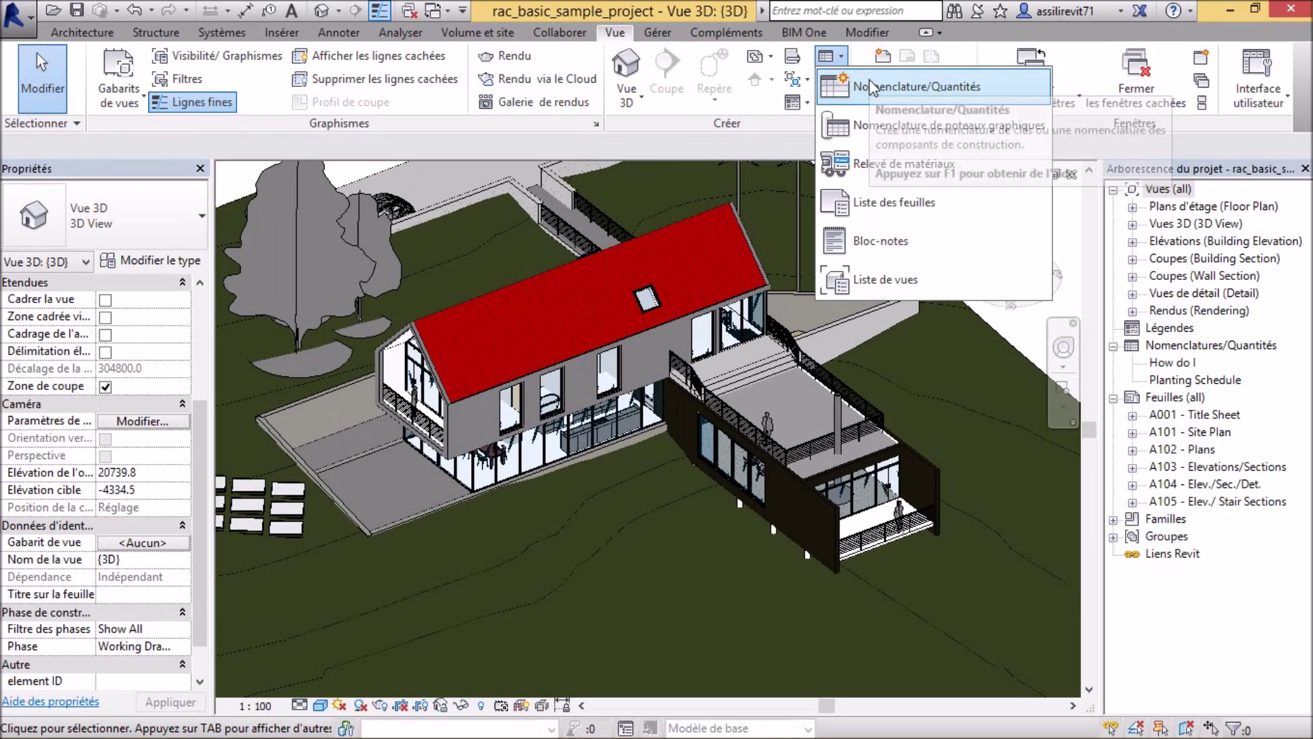
left_click(885, 86)
left_click(511, 349)
key("m")
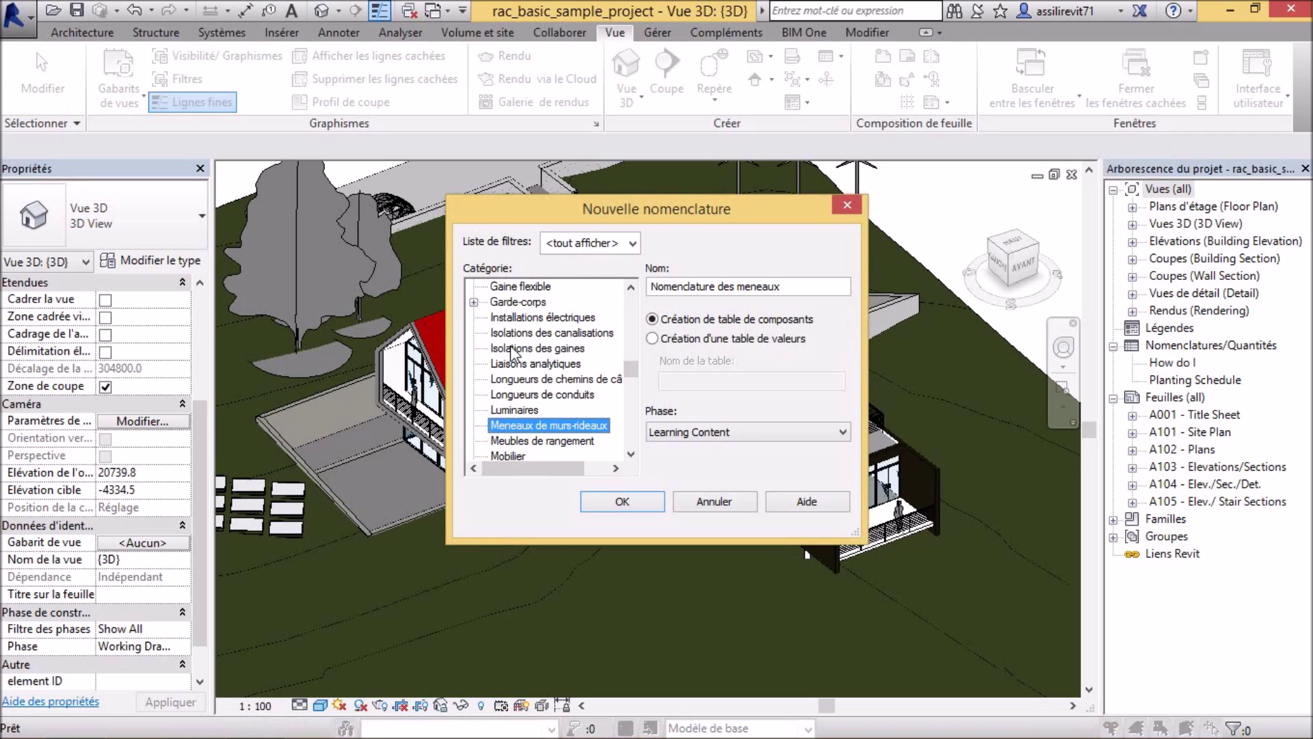
scroll(519, 383, "down", 1)
scroll(540, 407, "down", 1)
scroll(526, 424, "down", 1)
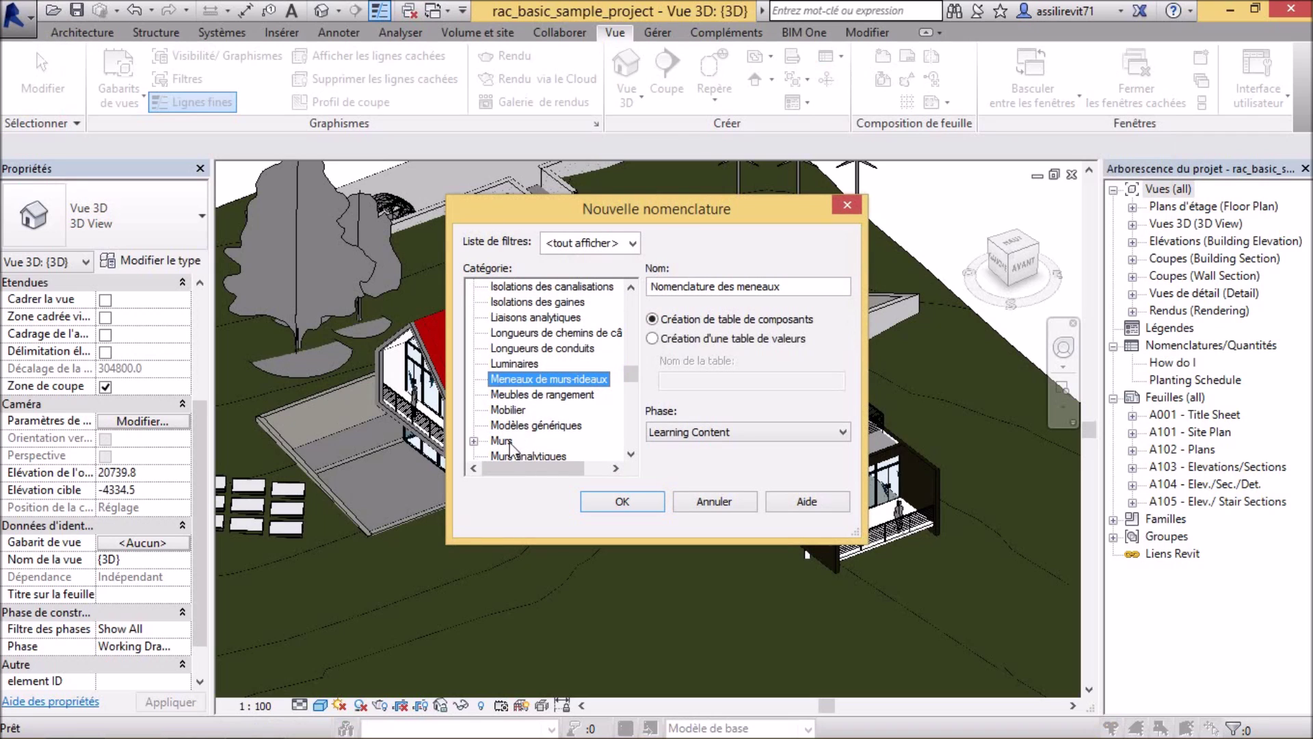
left_click(507, 443)
scroll(506, 445, "down", 1)
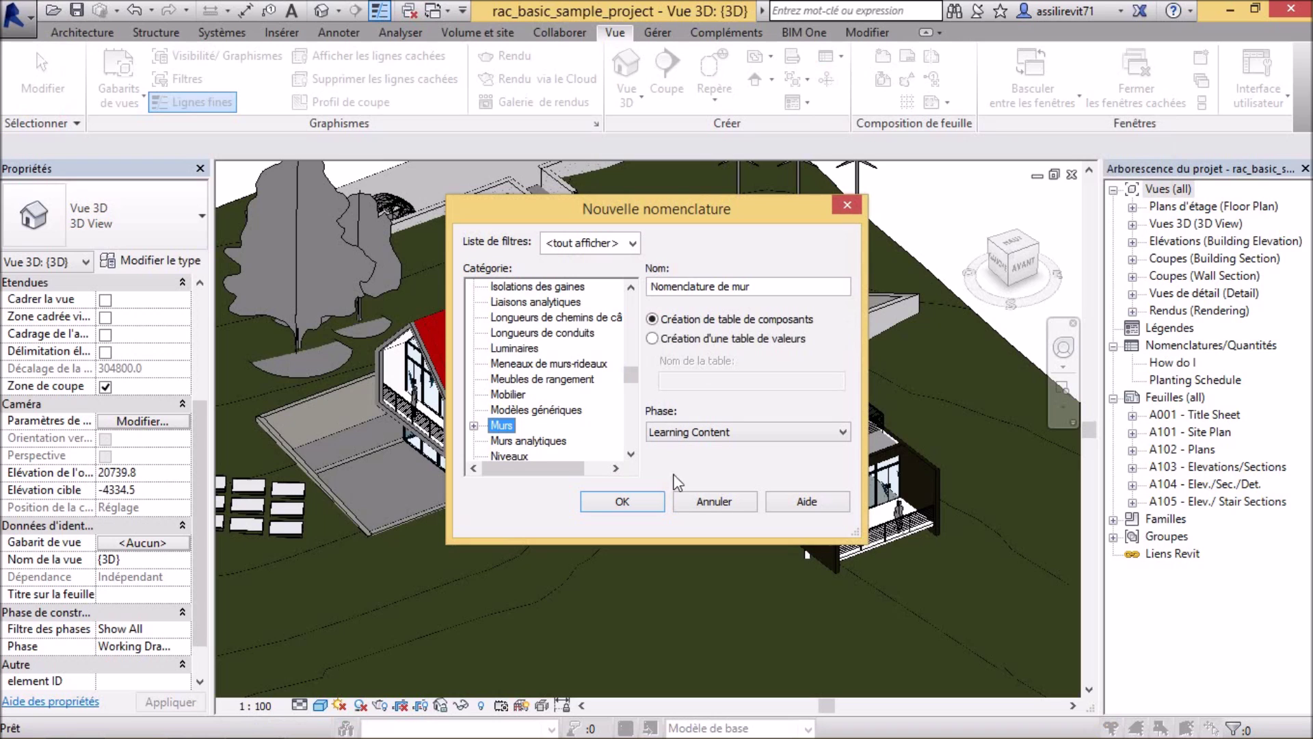
left_click(657, 501)
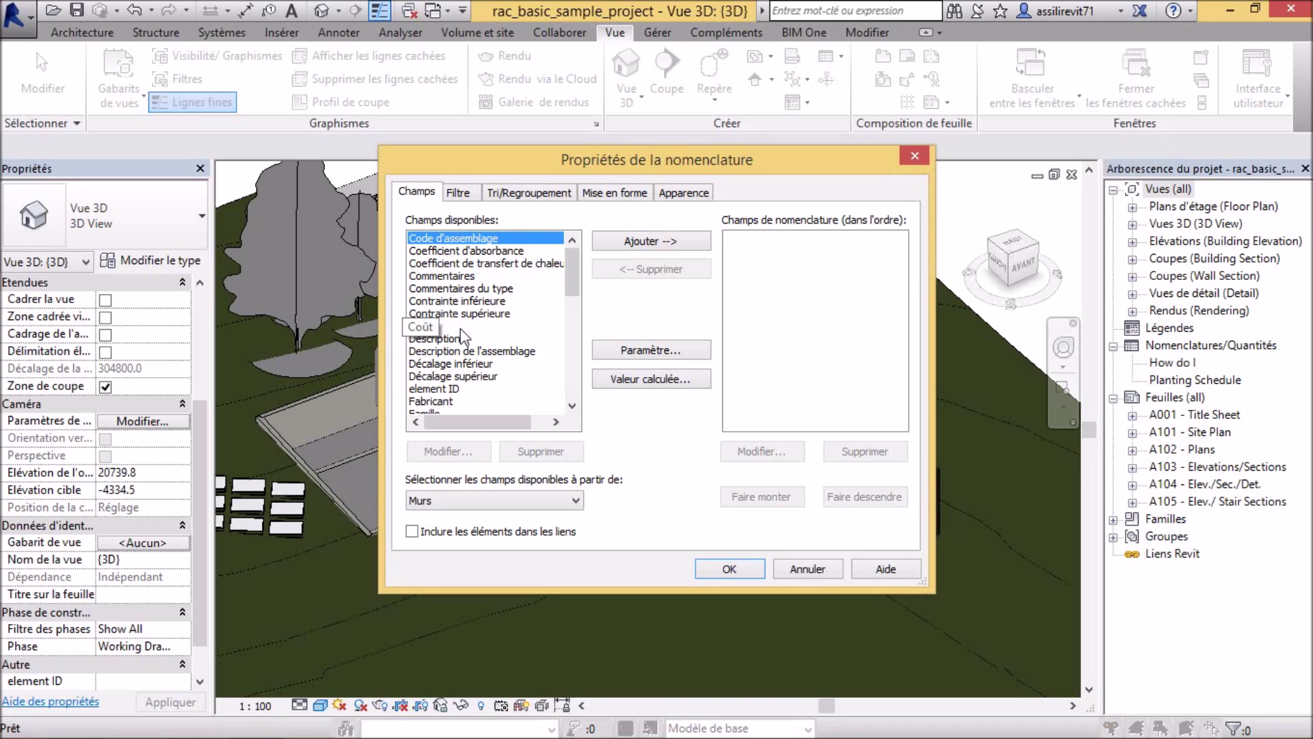
Step: Add the Famille and Type fields to the wall schedule
key("f")
scroll(470, 408, "down", 2)
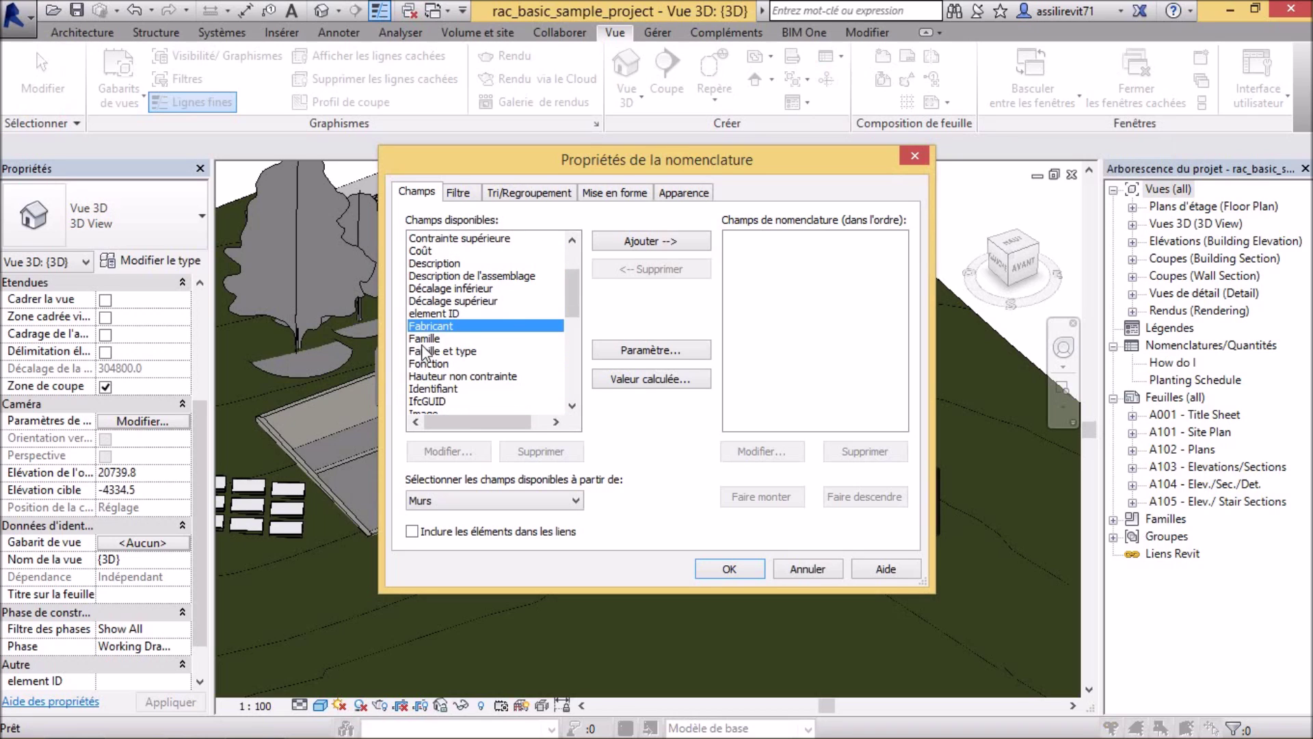
left_click(465, 337)
left_click(636, 243)
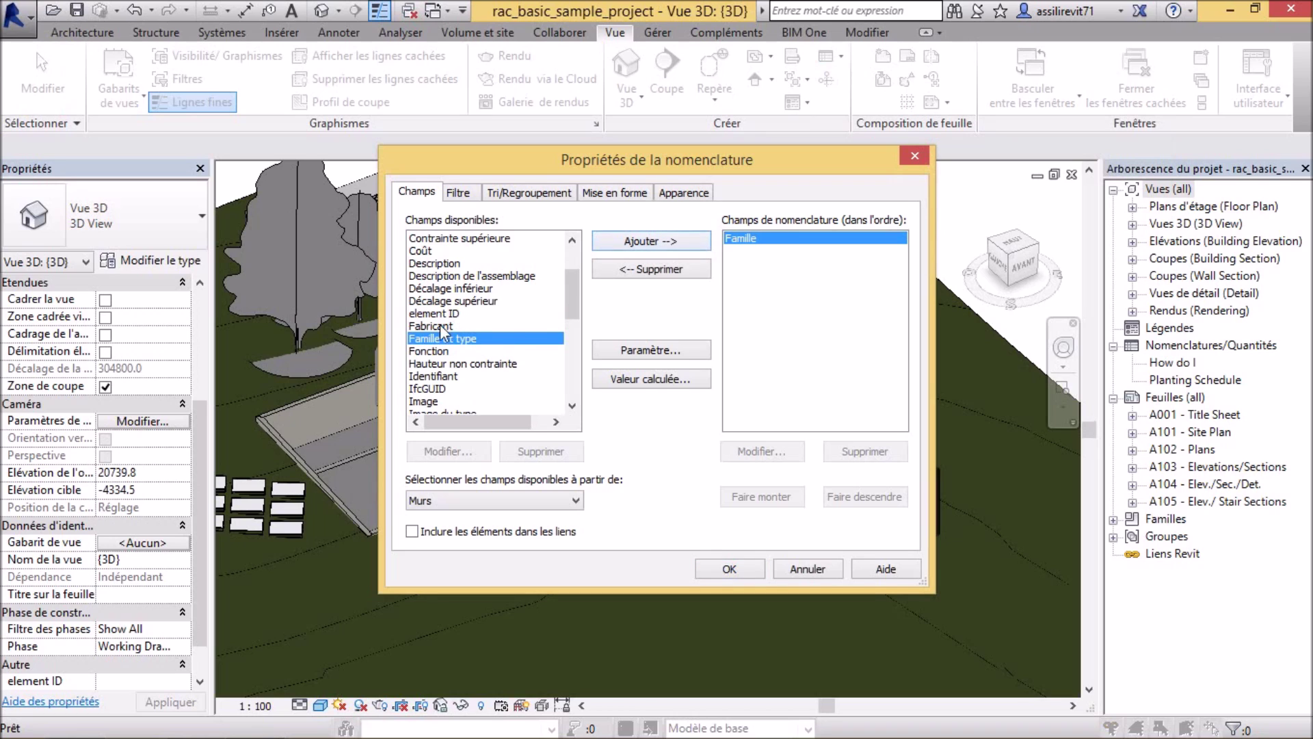
key("t")
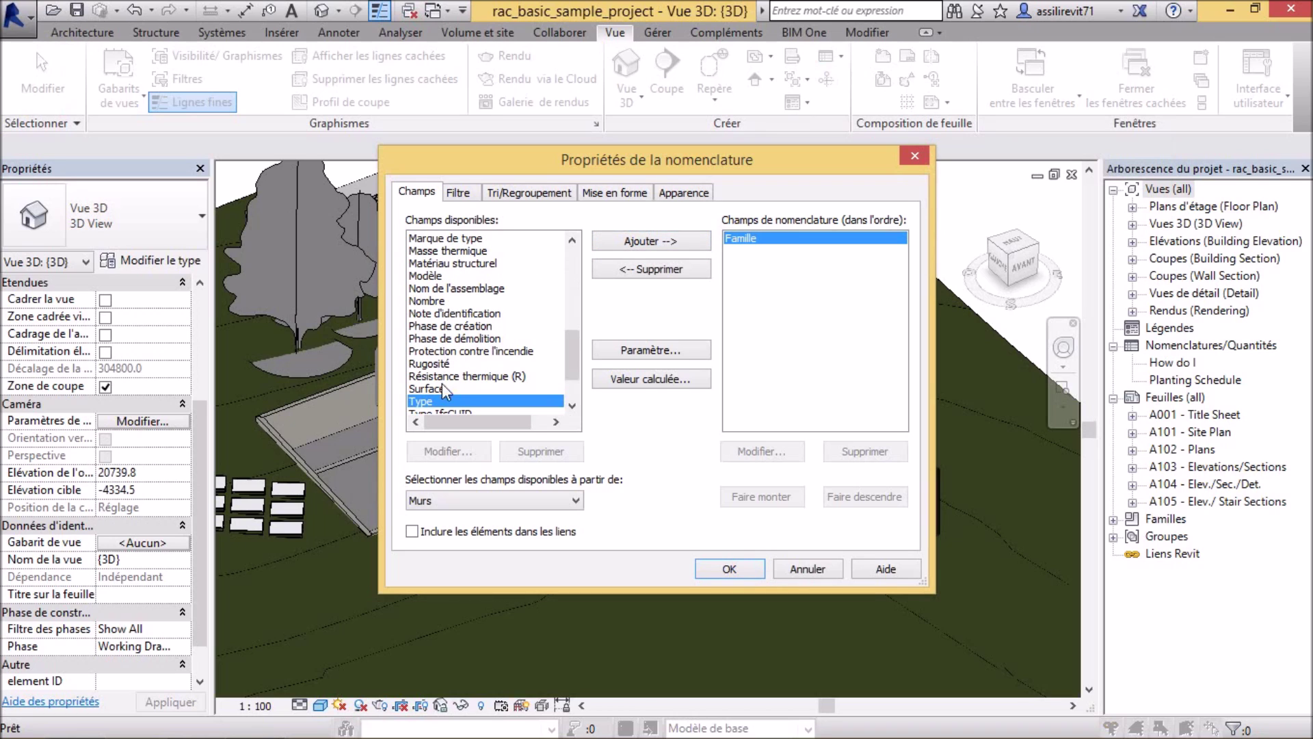
left_click(647, 241)
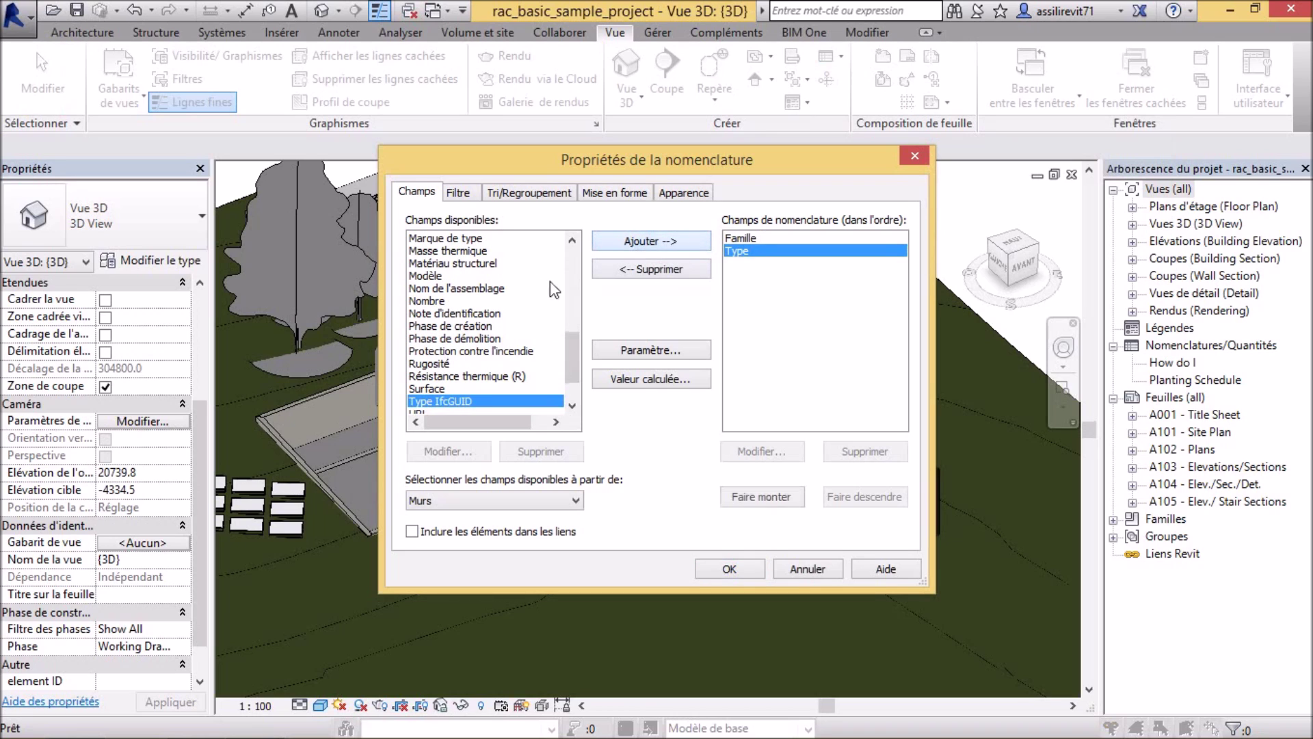
Step: Add the Longueur and Hauteur non contrainte fields after Type
left_click(453, 353)
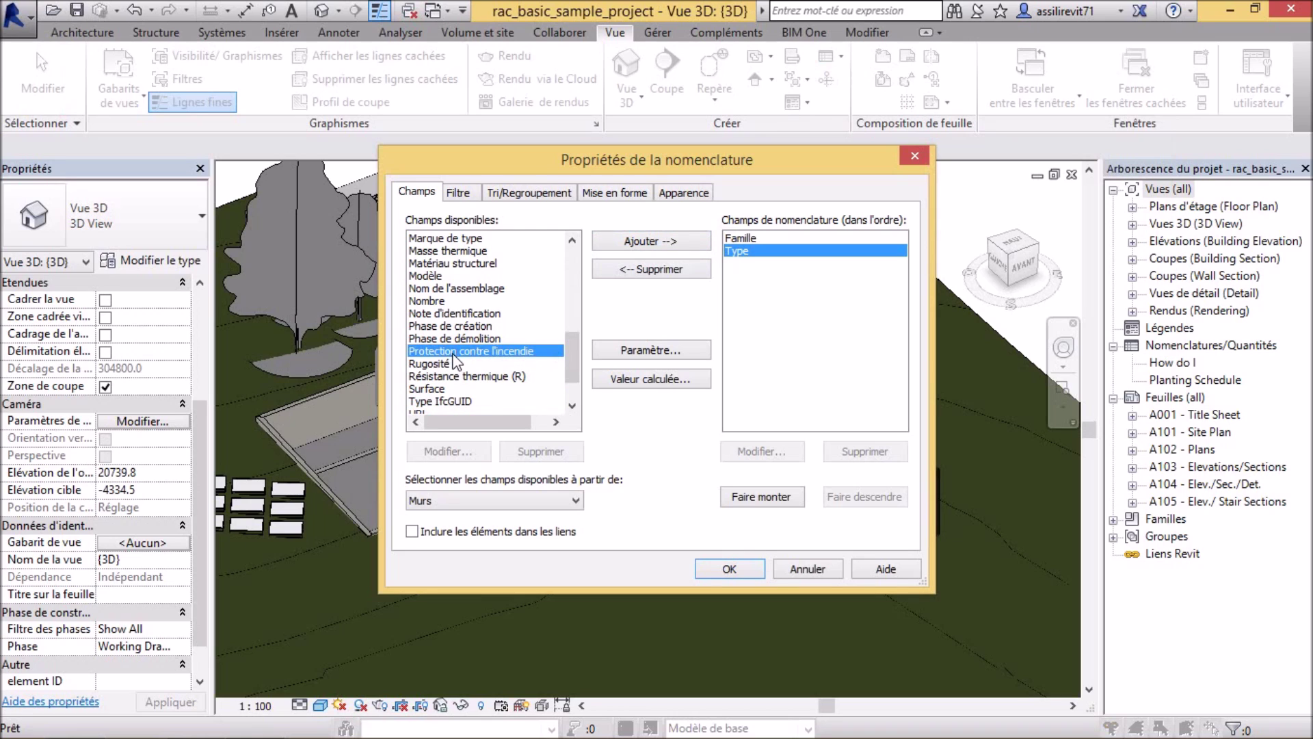
key("h")
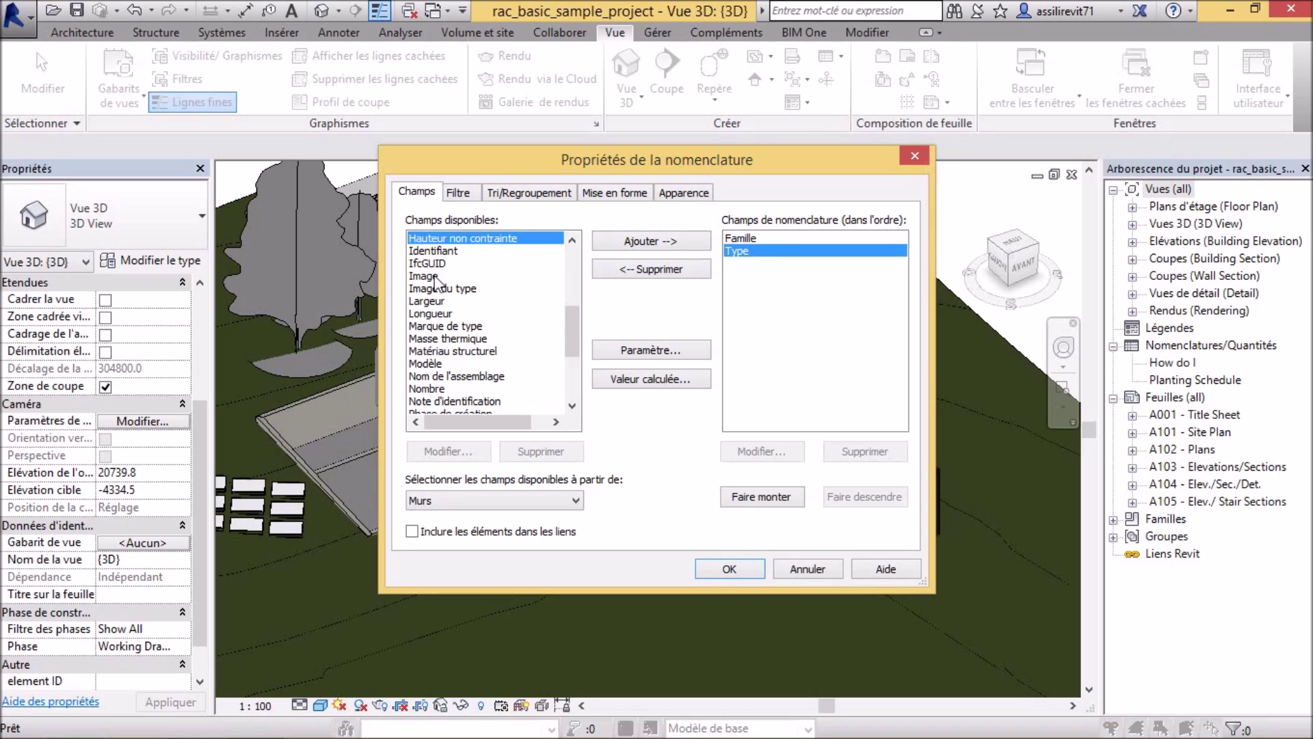
left_click(433, 299)
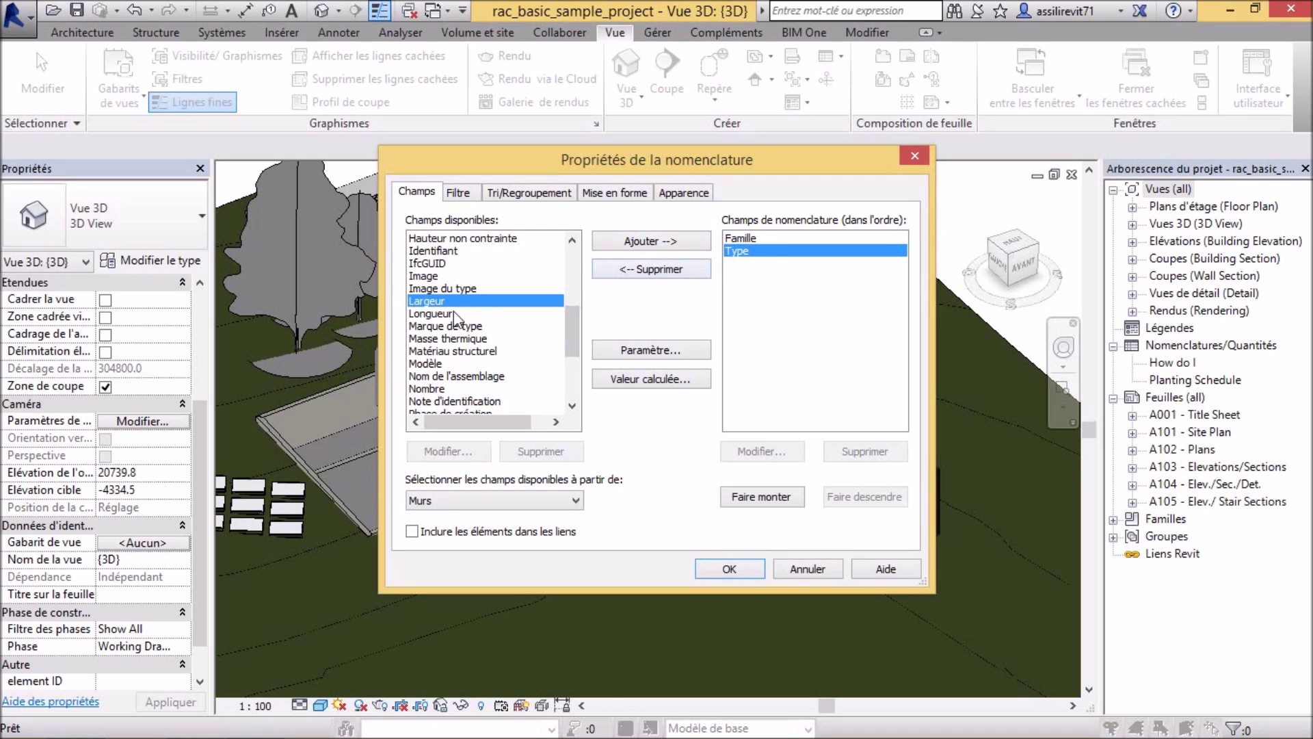
left_click(441, 314)
left_click(452, 288, "ctrl")
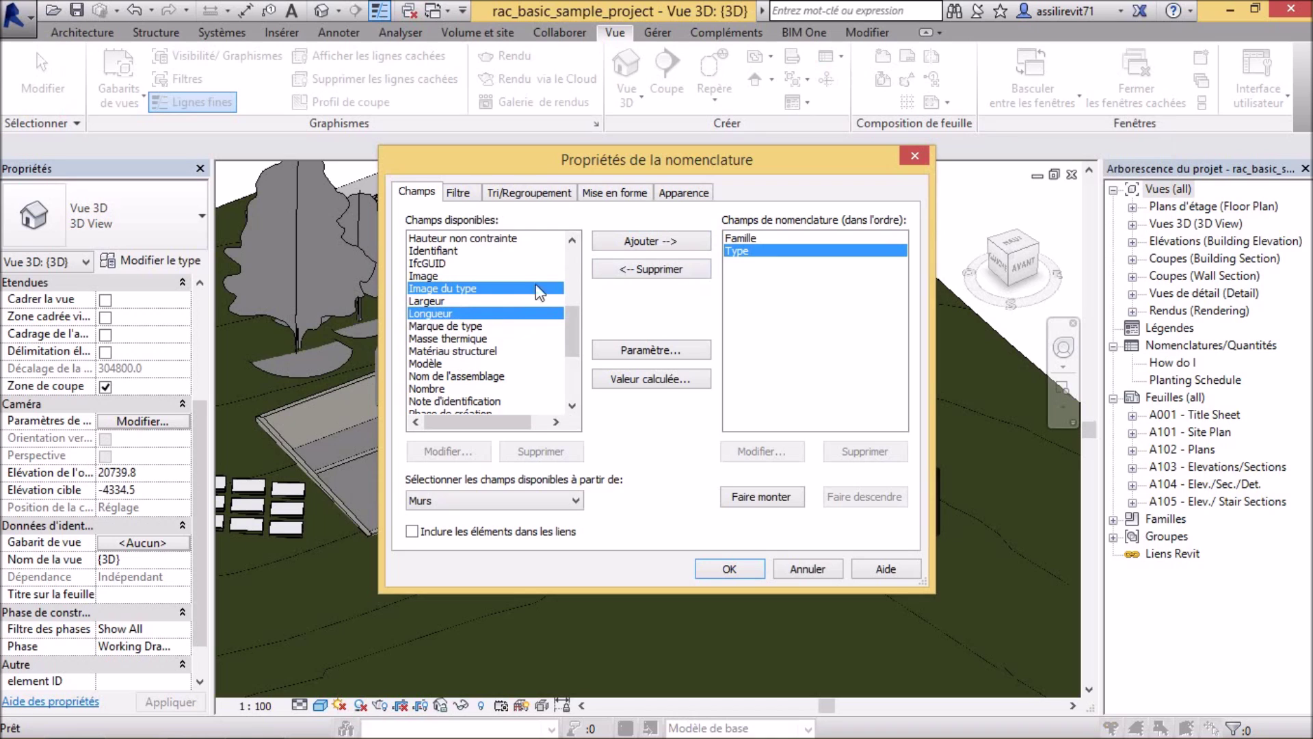
left_click(445, 313)
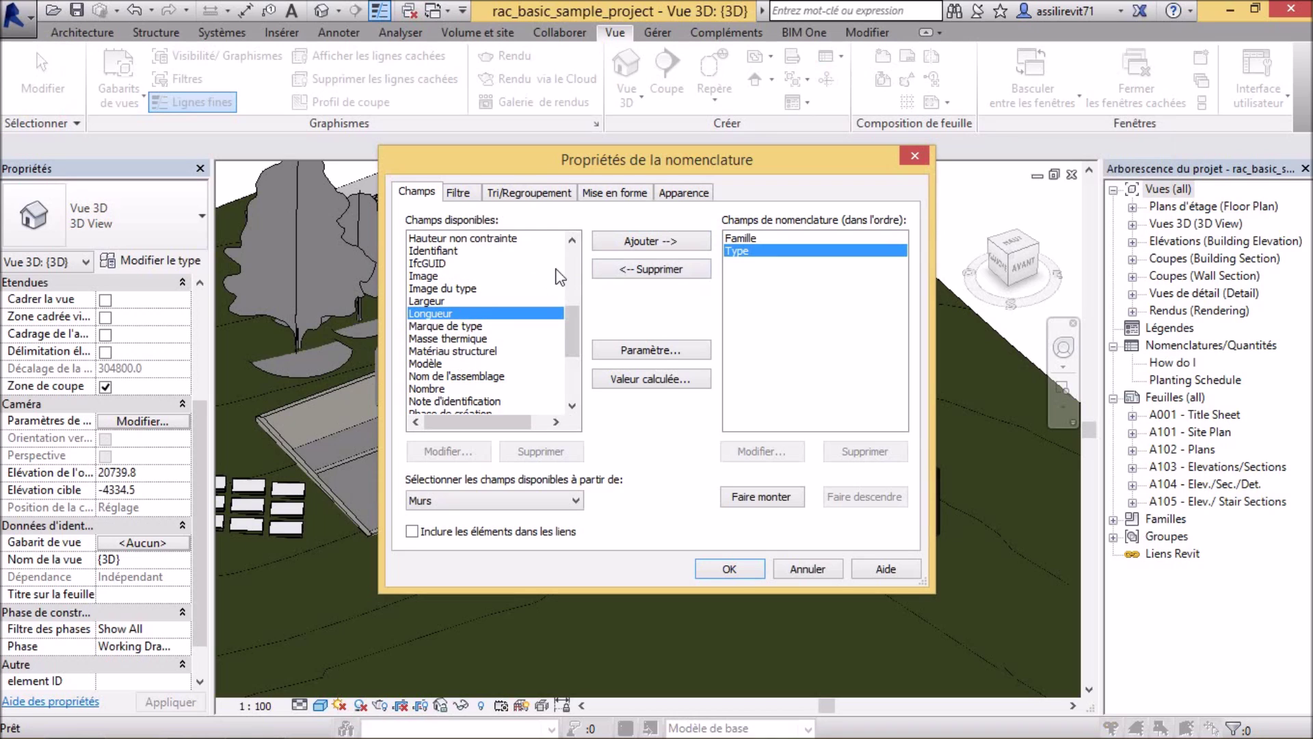
left_click(618, 243)
left_click(441, 327)
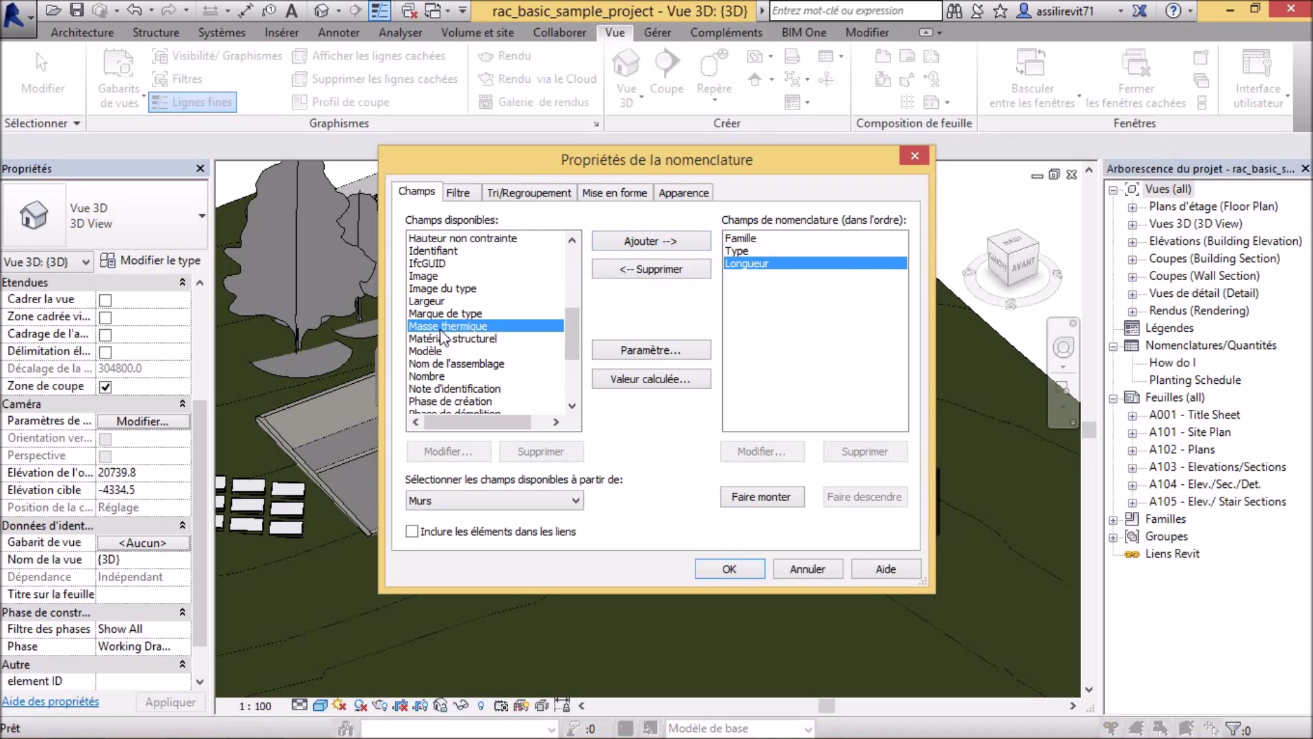
key("h")
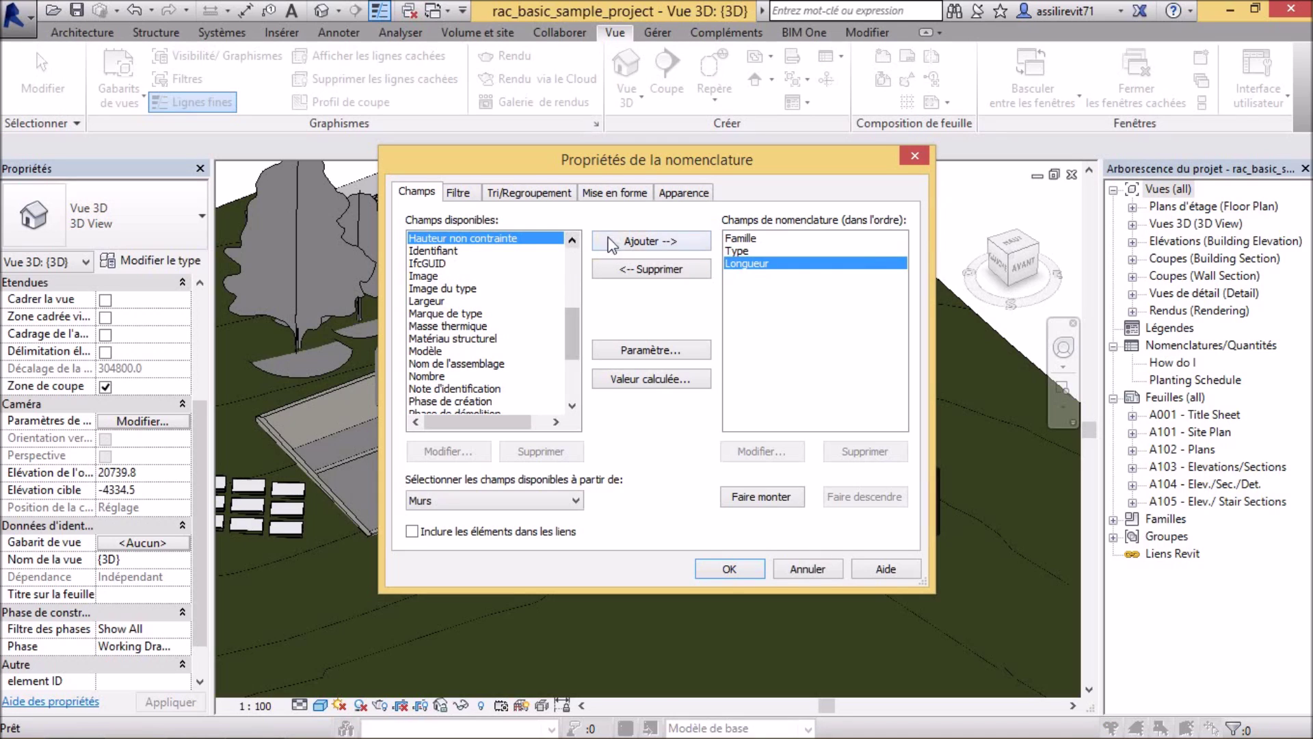
left_click(622, 243)
left_click(451, 365)
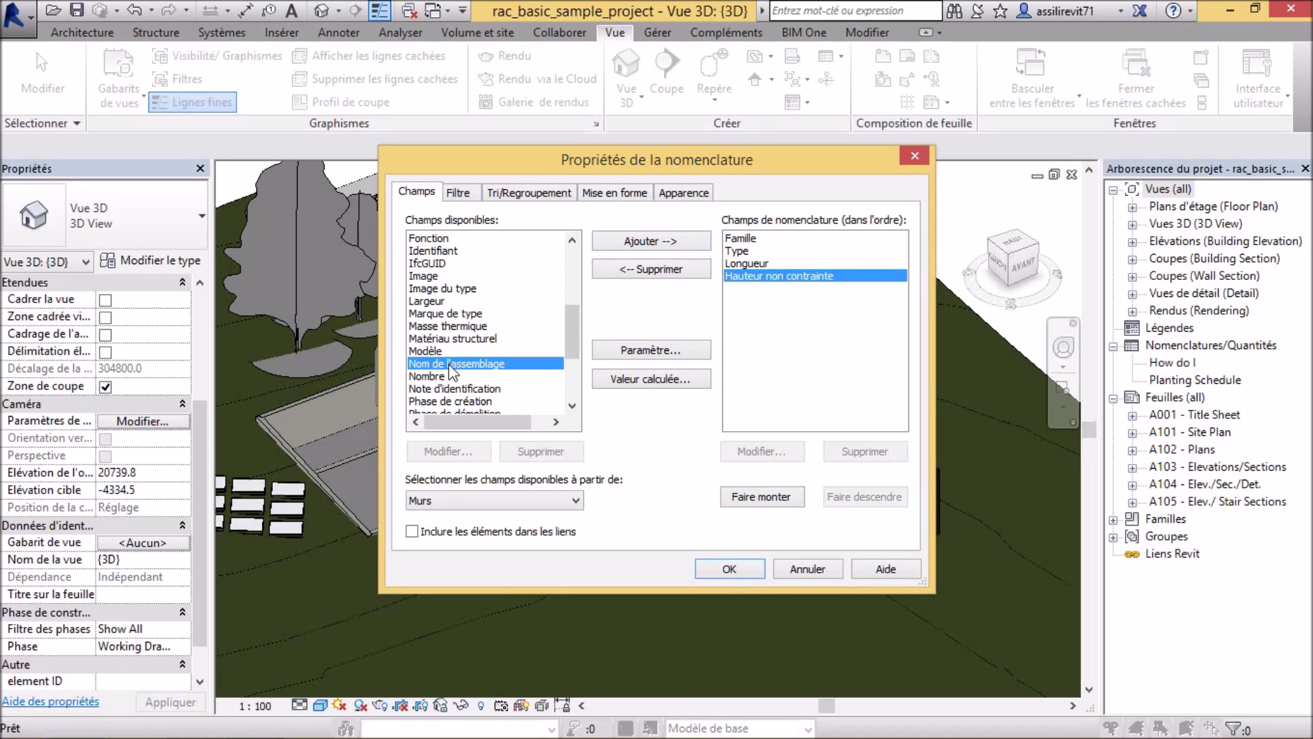
Step: Add the element ID field last and confirm to create the schedule
key("i")
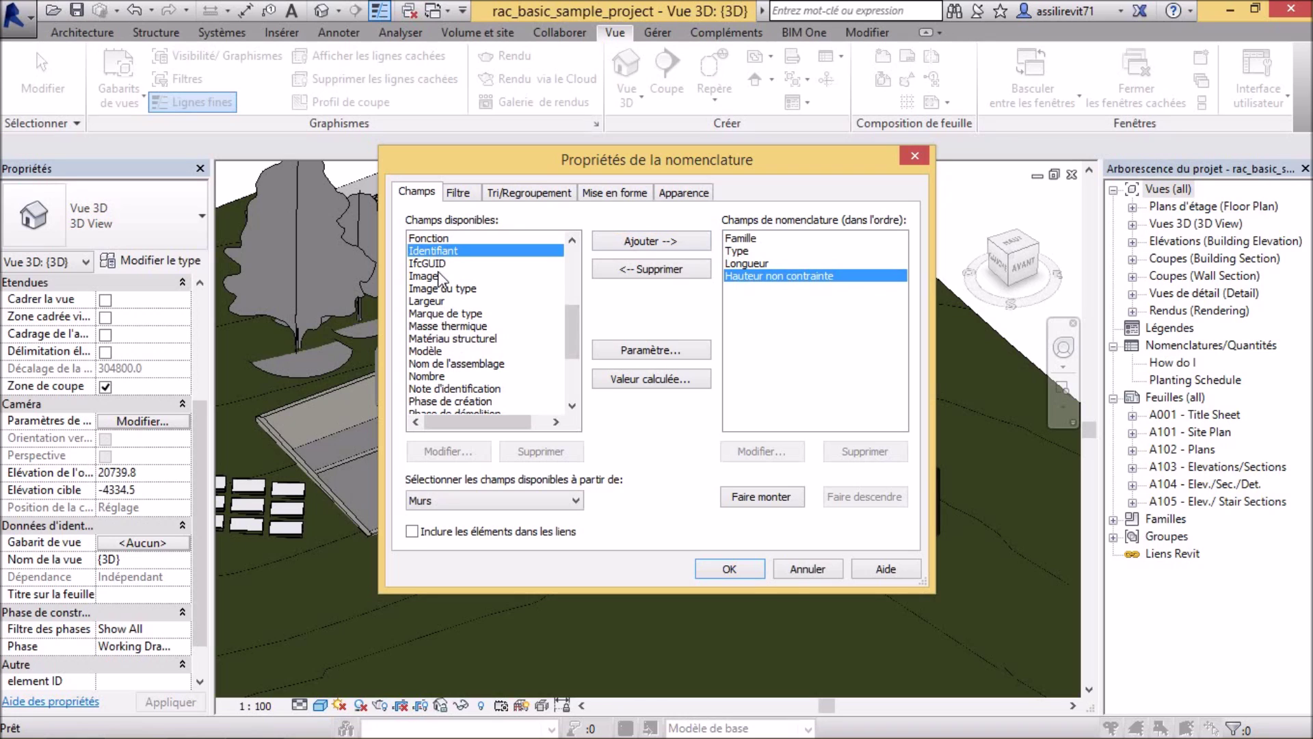
key("i")
left_click(432, 250)
scroll(441, 294, "up", 2)
scroll(443, 305, "up", 1)
scroll(445, 318, "down", 1)
scroll(446, 331, "down", 1)
scroll(442, 326, "down", 1)
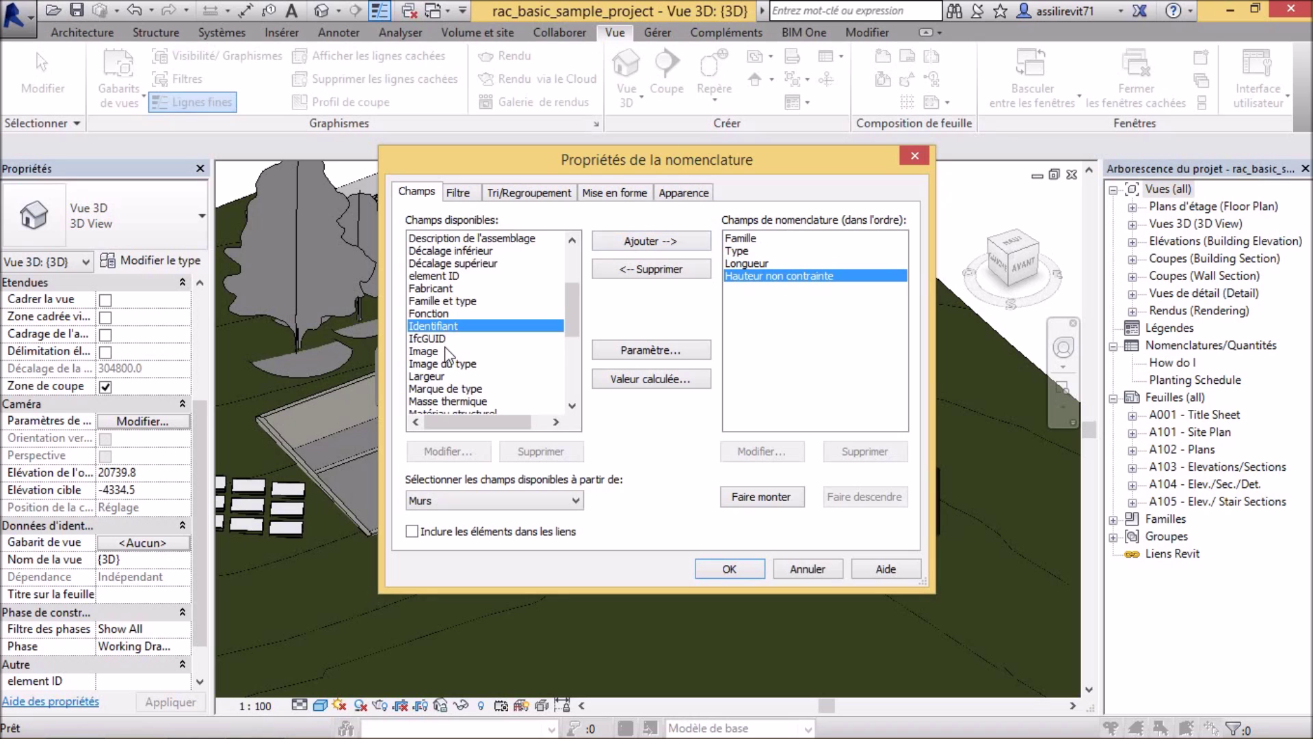
scroll(445, 346, "down", 1)
scroll(448, 354, "down", 1)
scroll(448, 354, "down", 2)
scroll(448, 354, "down", 1)
scroll(454, 352, "up", 1)
scroll(465, 350, "up", 1)
scroll(472, 349, "up", 1)
scroll(472, 349, "up", 1)
scroll(472, 349, "up", 1)
scroll(472, 350, "up", 1)
scroll(474, 350, "up", 1)
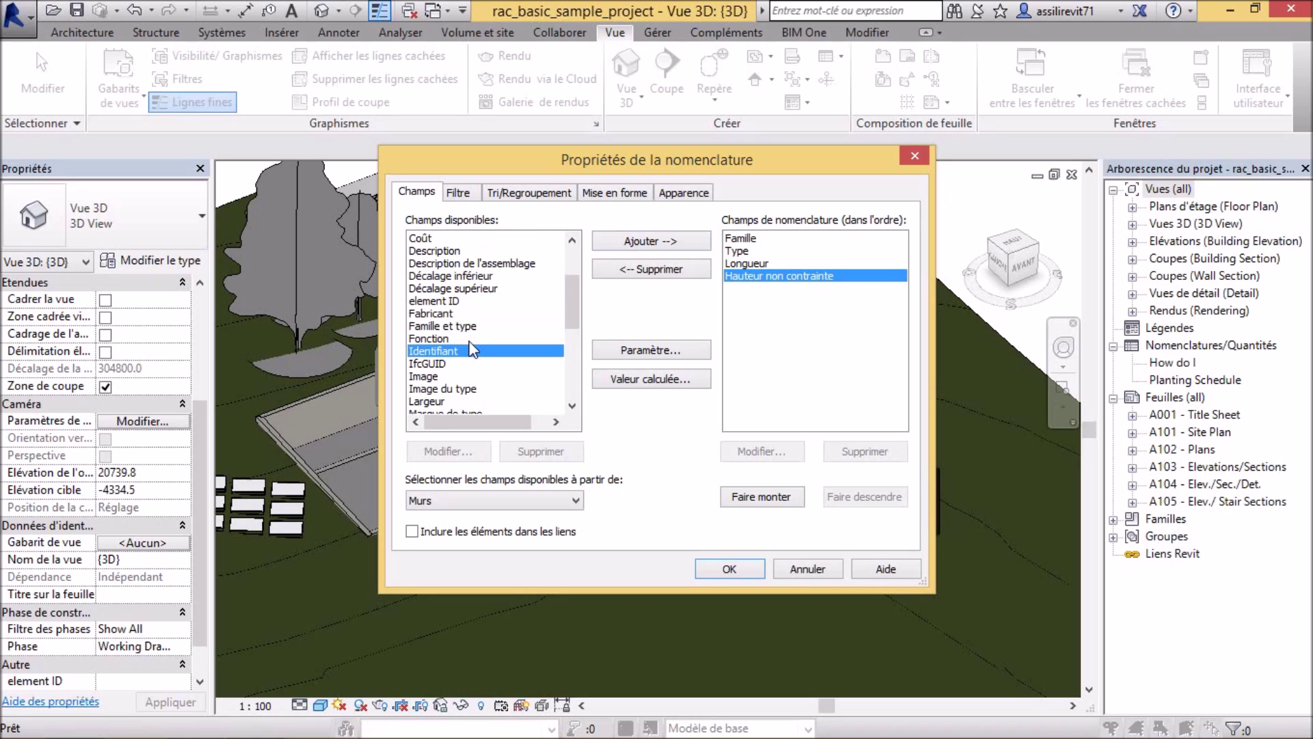
left_click(434, 301)
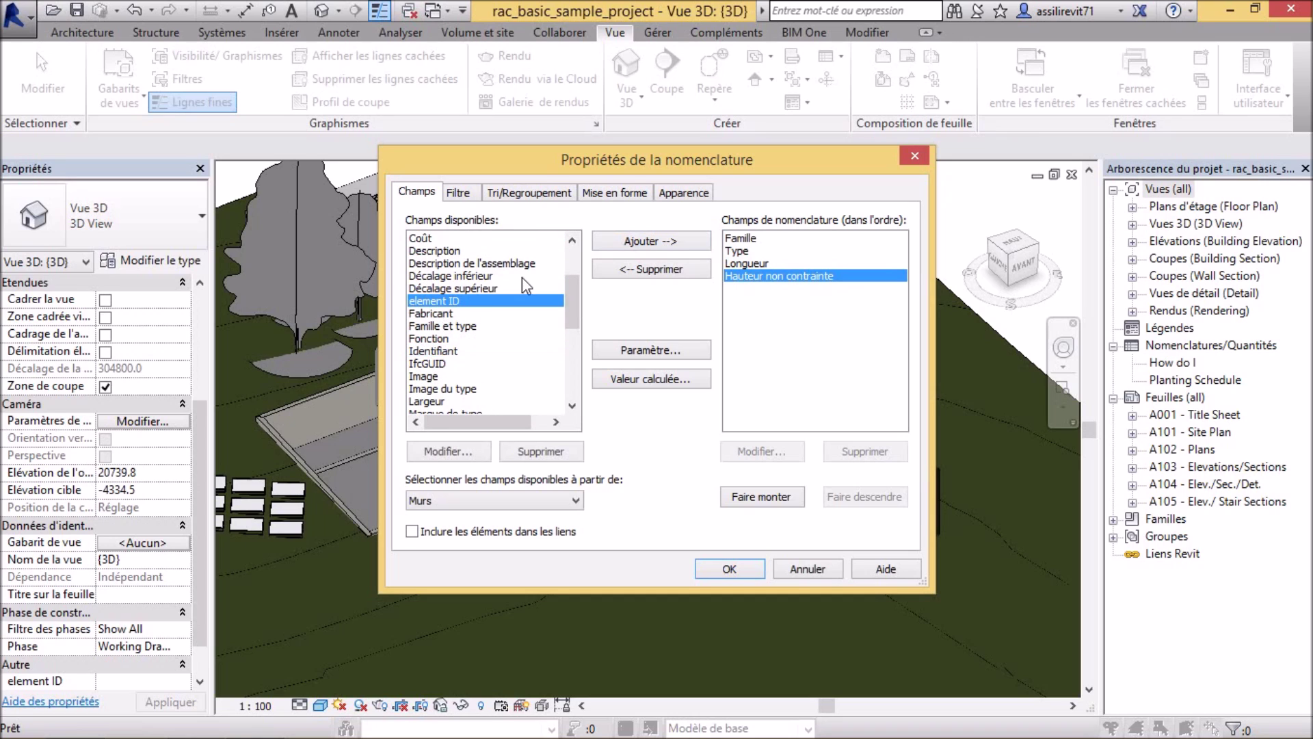
left_click(664, 248)
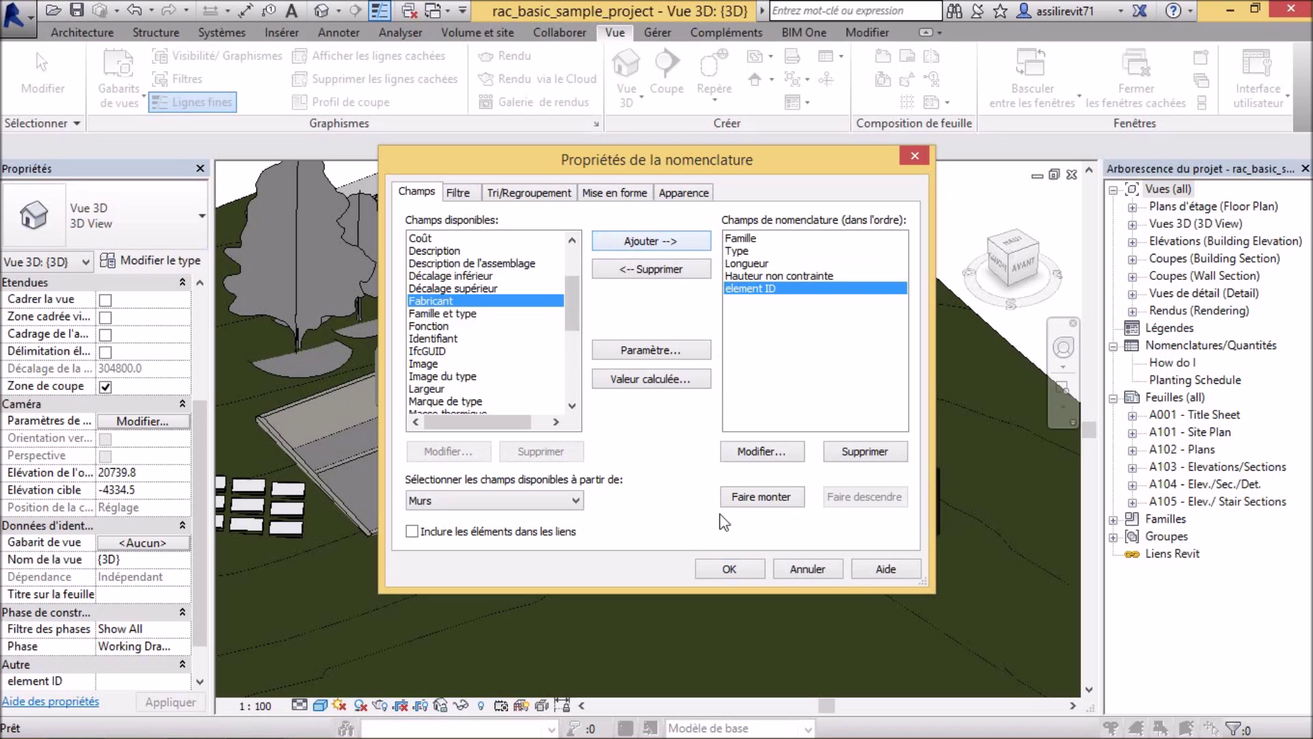
left_click(727, 569)
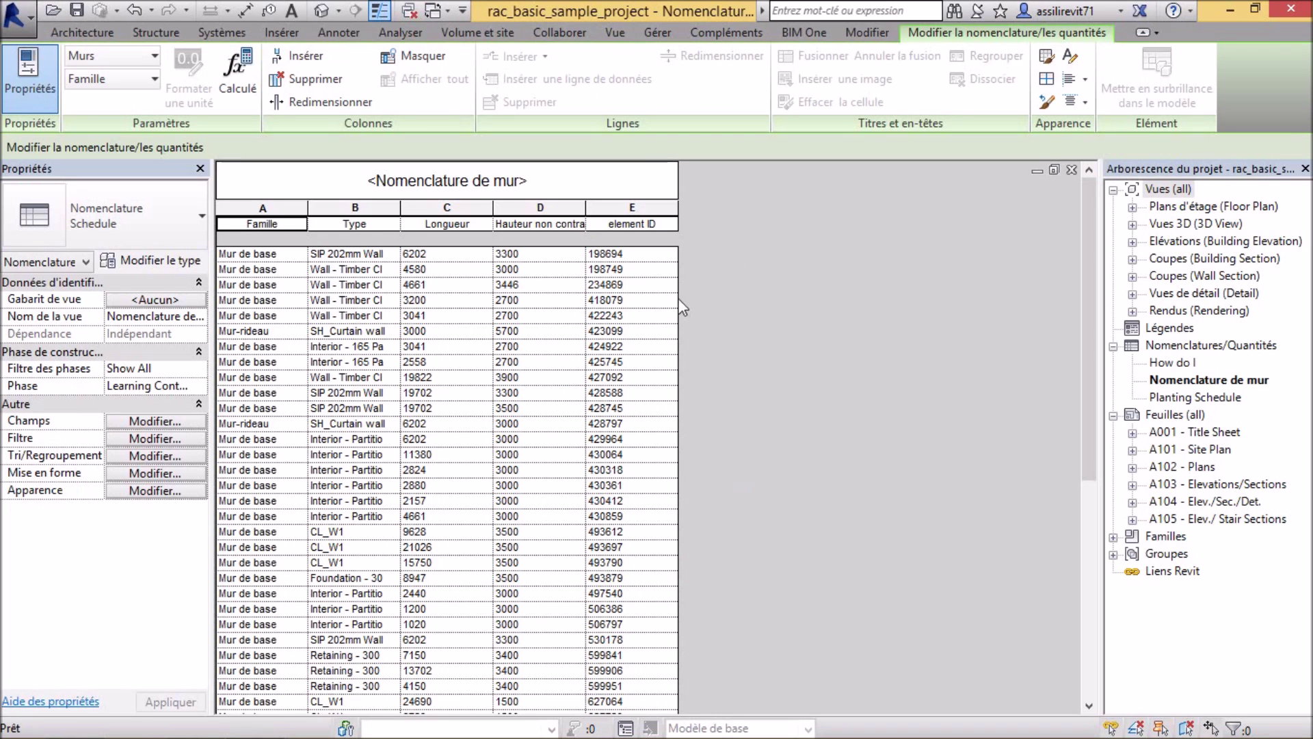
Step: Check the element IDs run from 198694 to 977377, then preview the Revit and Dynamo windows
scroll(708, 295, "down", 3)
scroll(713, 302, "down", 3)
scroll(713, 301, "down", 3)
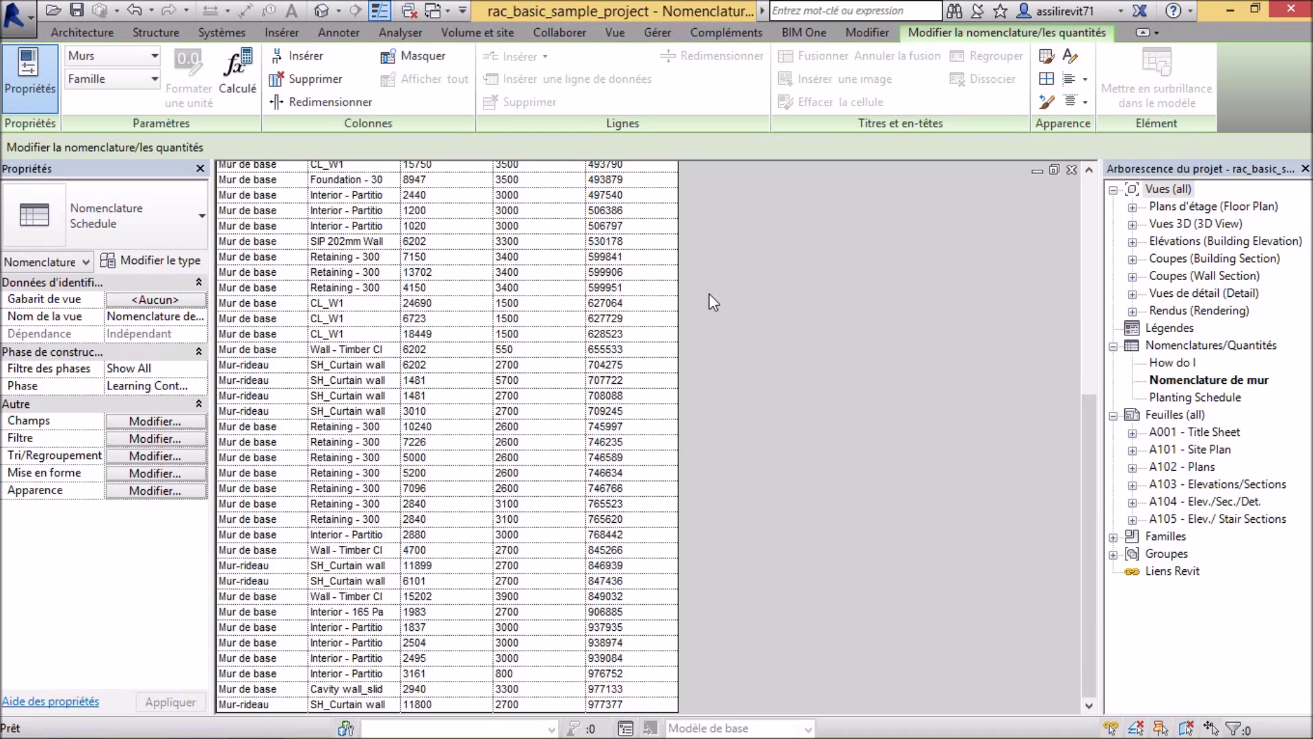
scroll(639, 317, "up", 3)
scroll(638, 316, "up", 3)
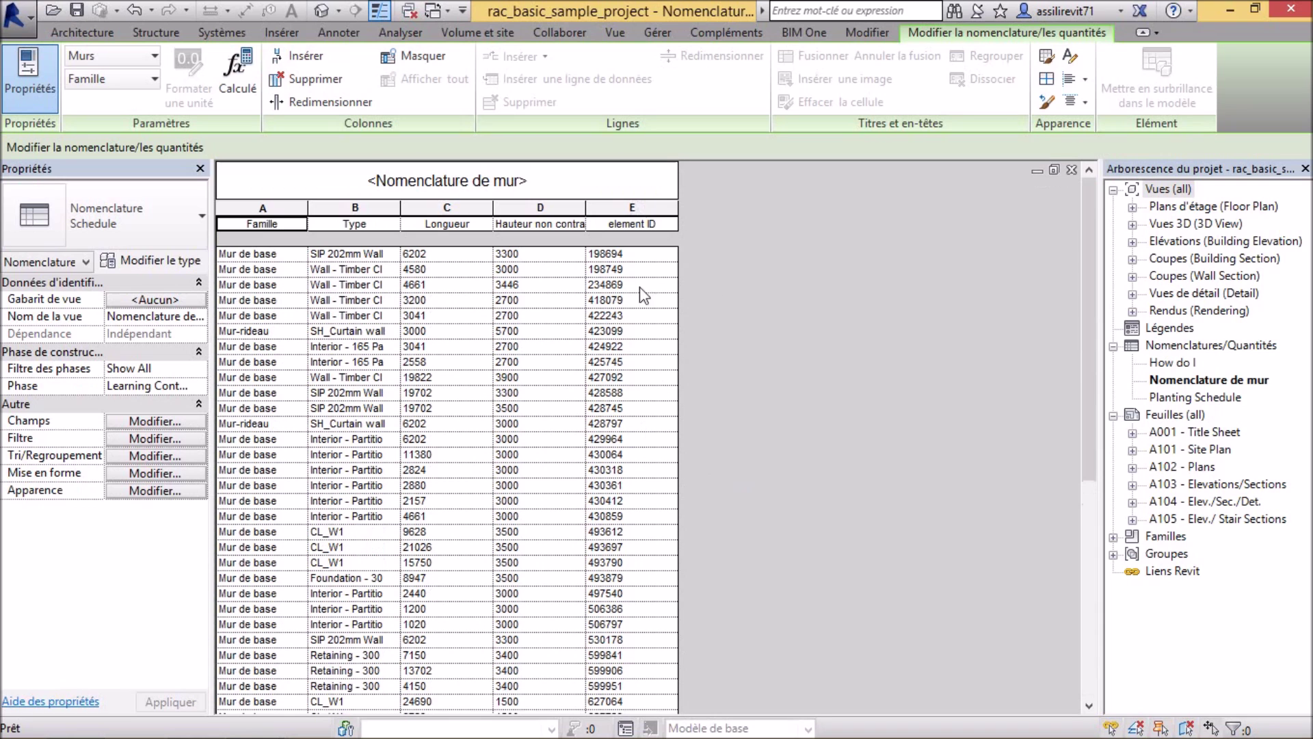
scroll(631, 309, "down", 1)
scroll(631, 309, "down", 2)
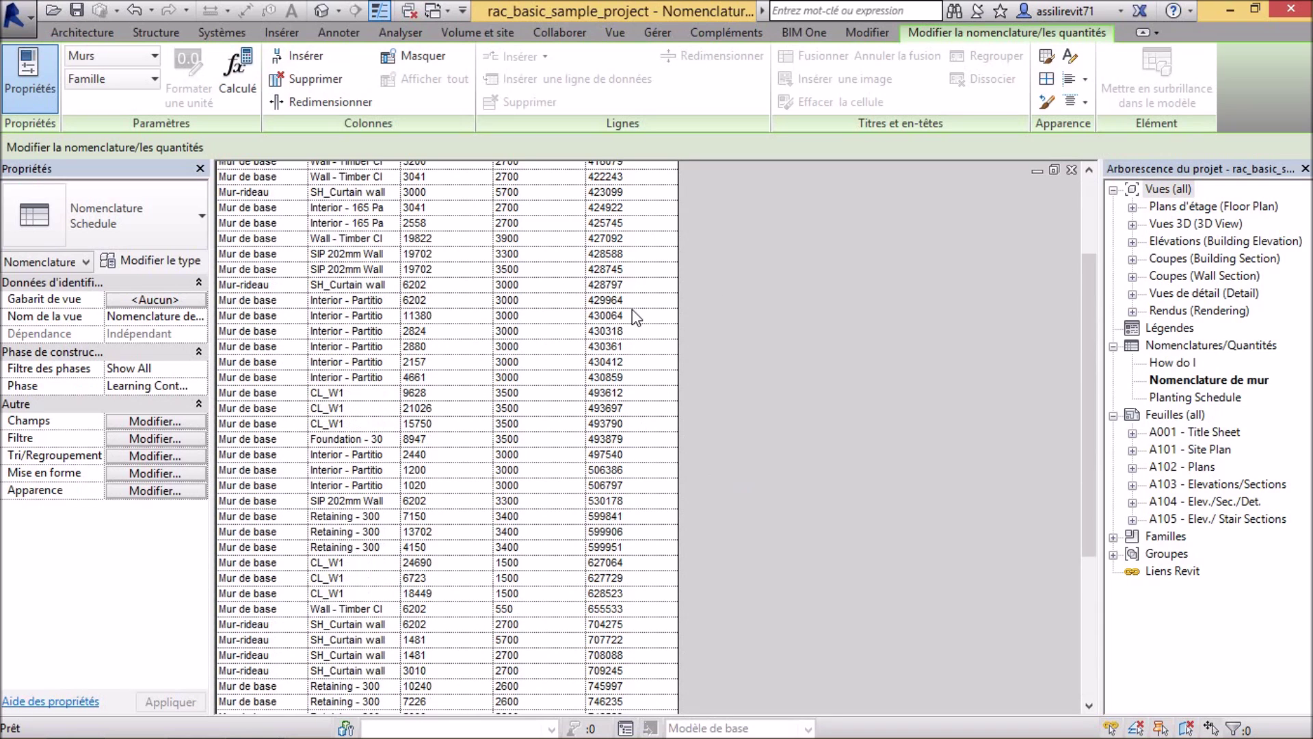
scroll(632, 309, "down", 2)
scroll(632, 314, "down", 2)
scroll(632, 314, "down", 2)
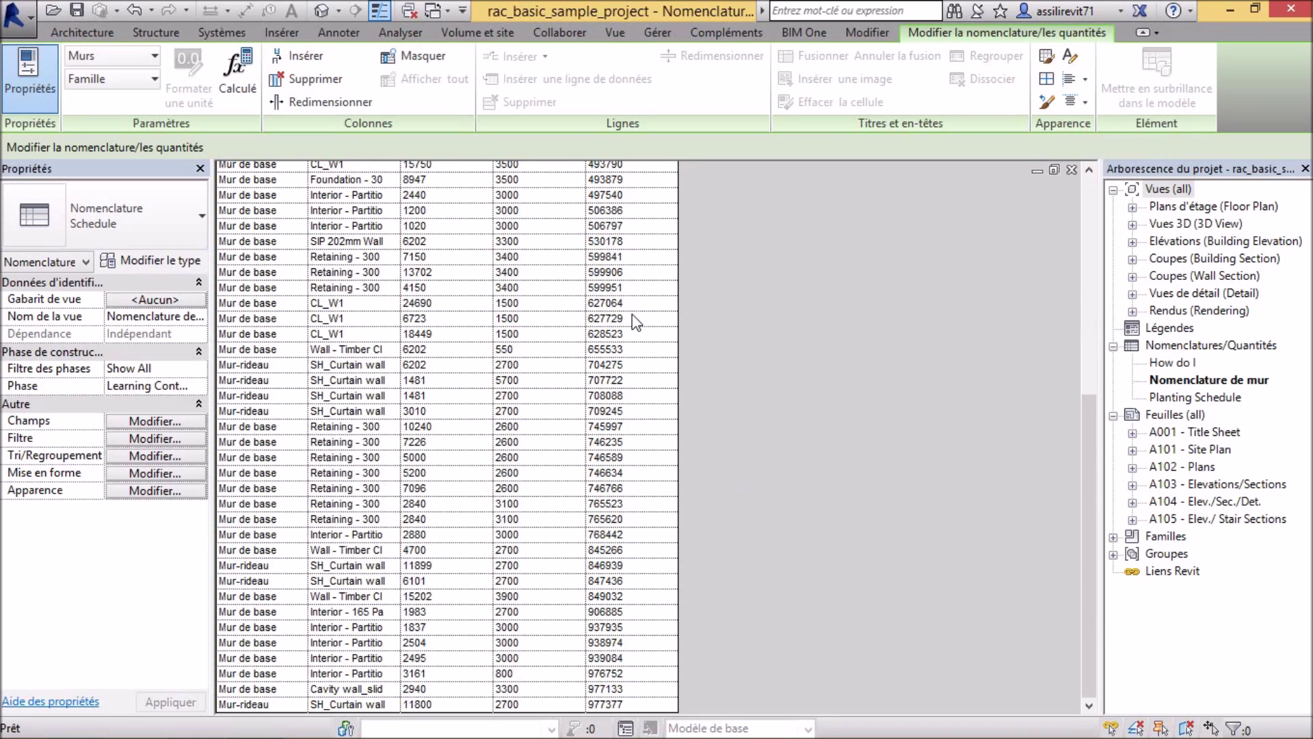
scroll(651, 347, "up", 6)
scroll(651, 347, "up", 5)
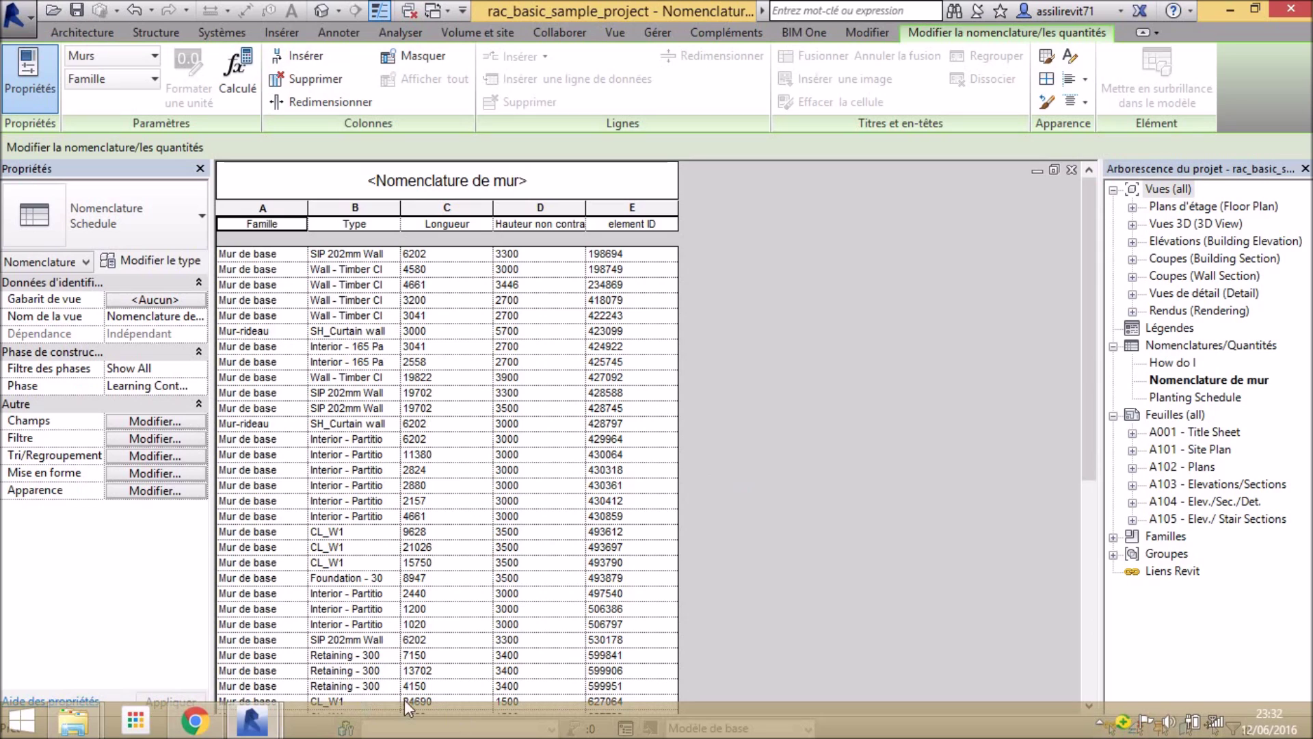
left_click(268, 719)
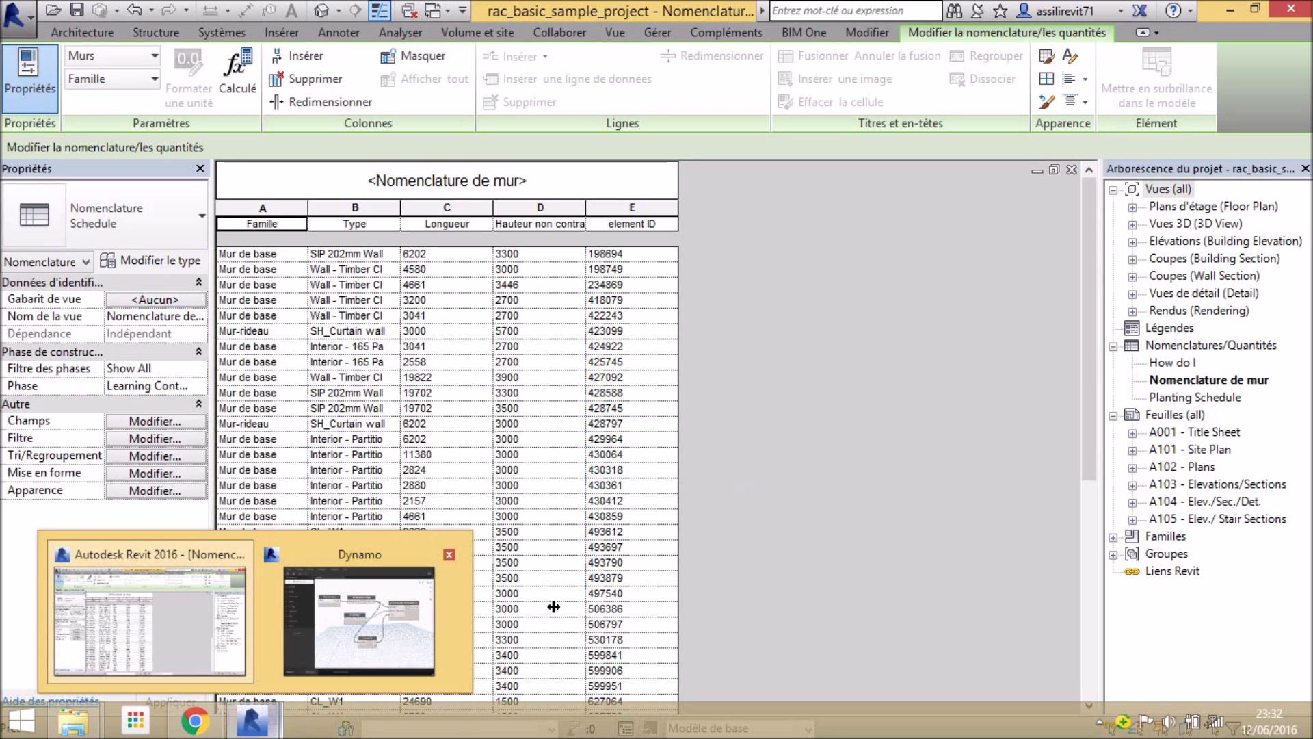